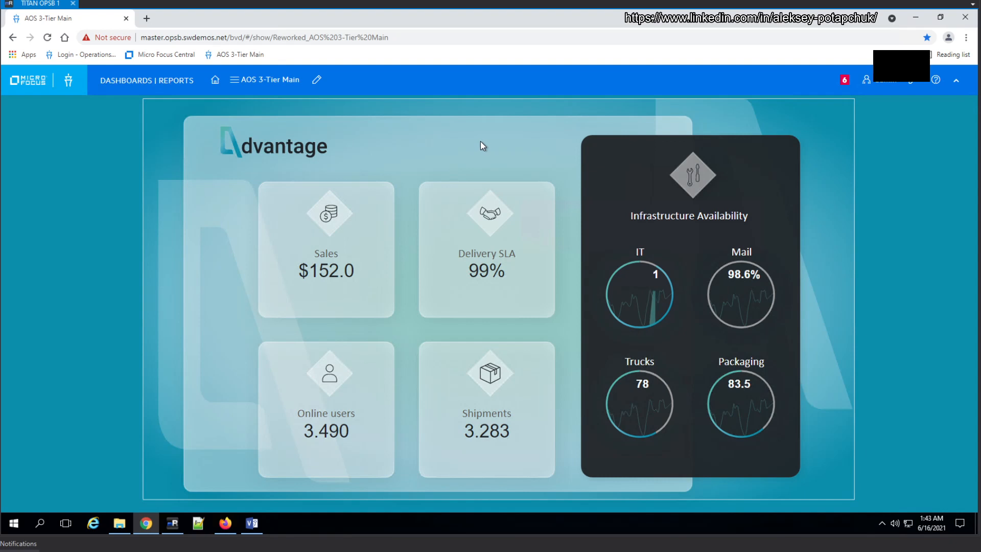
click(247, 82)
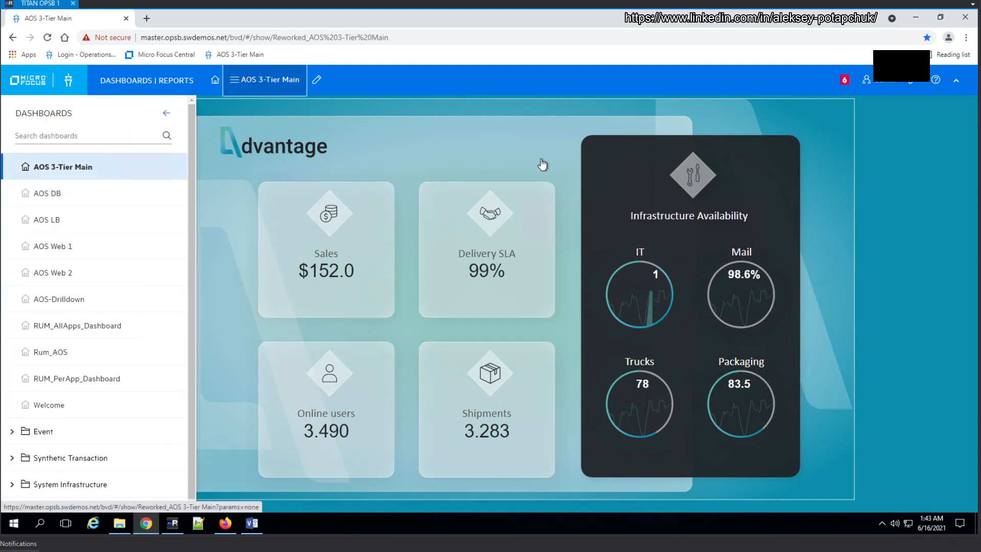
click(491, 151)
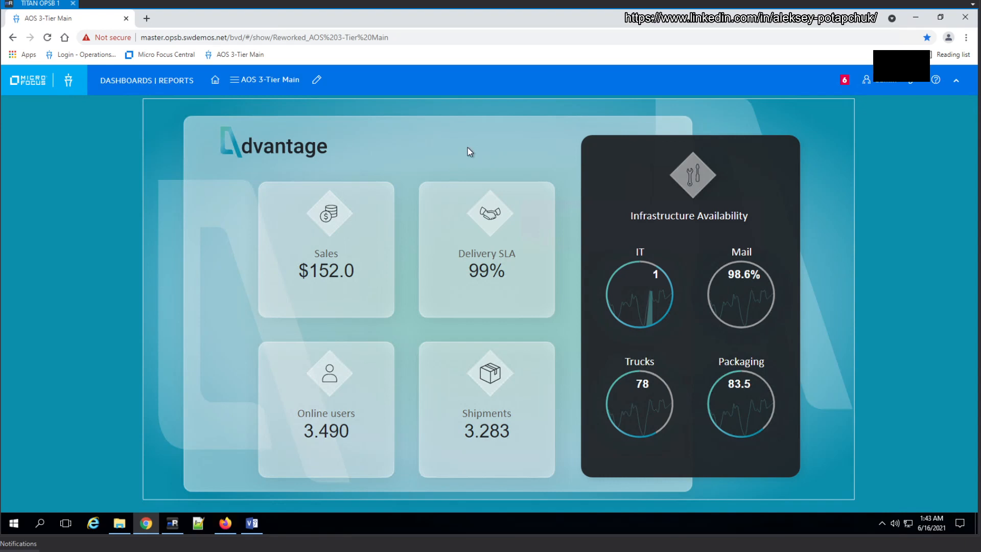
click(273, 87)
- Switch to Visio and select the Shop Cluster title on the Overview page of the dashboard drawing
click(255, 531)
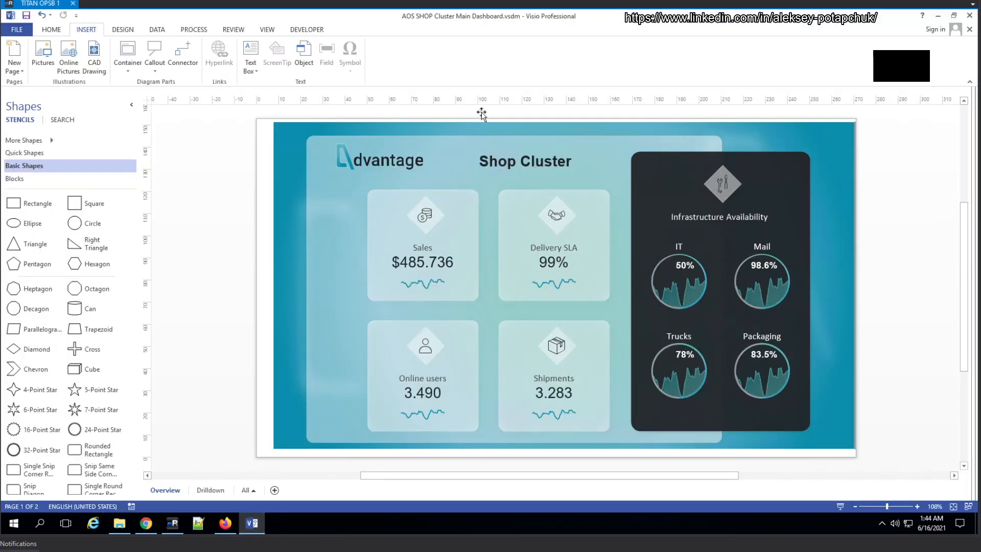
click(530, 164)
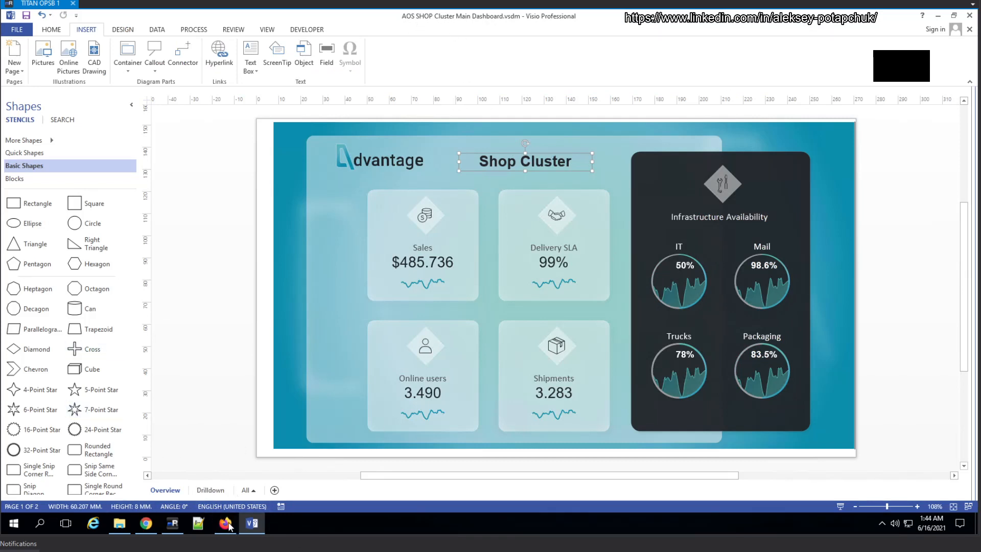
- Switch back to Chrome and open the AOS 3-Tier Main dashboard for editing from dashboard administration
click(146, 526)
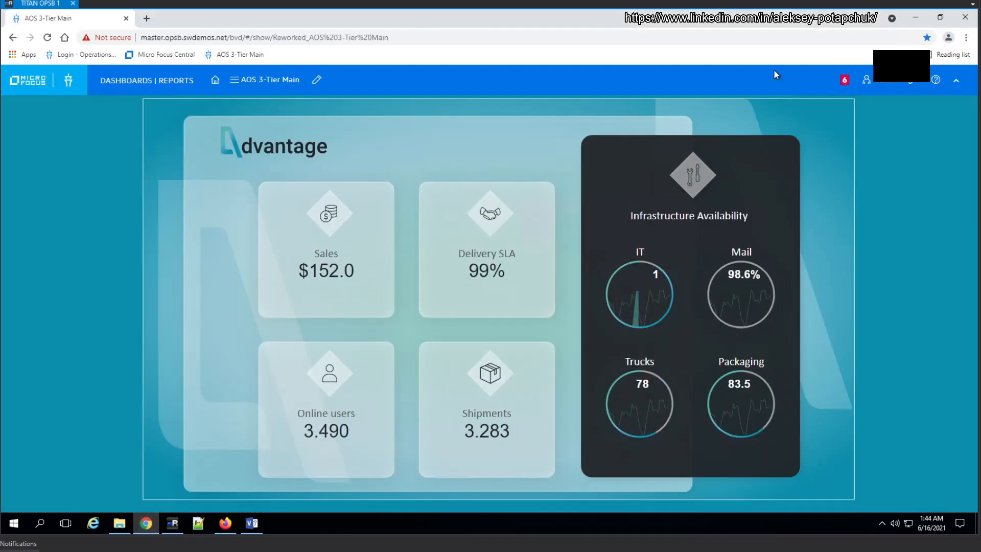
click(918, 85)
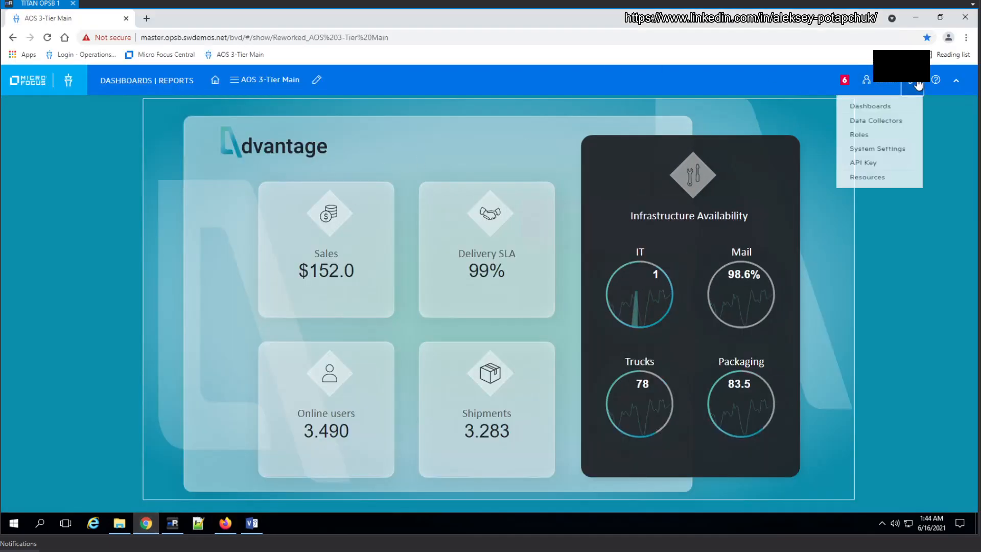
click(879, 110)
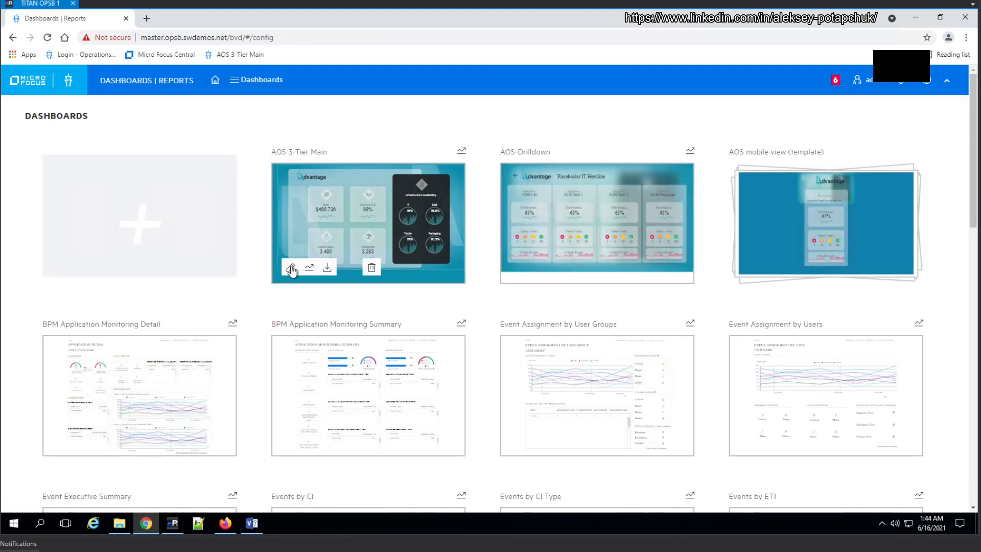
click(290, 266)
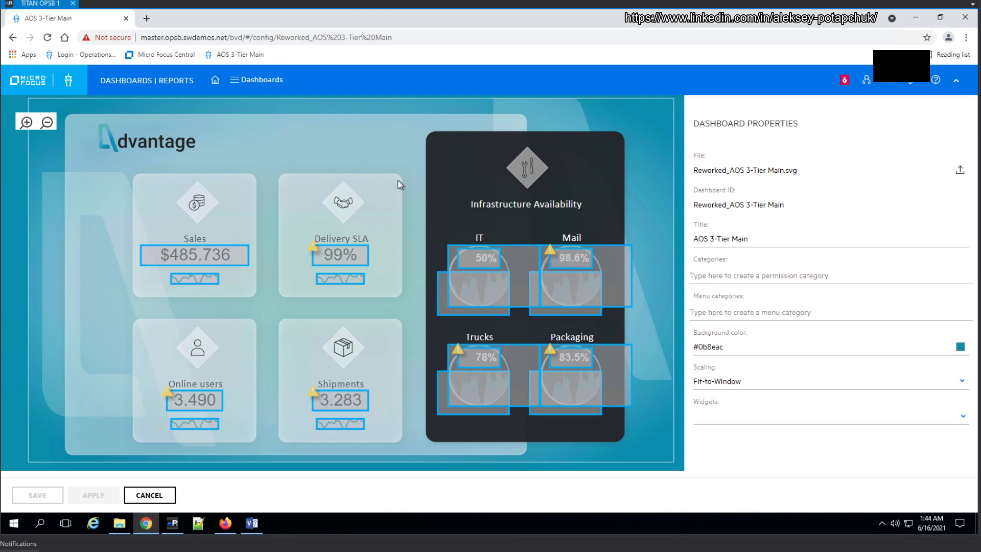
- Inspect the Sales value widget's data channel, data field, number format and calculation rule
click(215, 263)
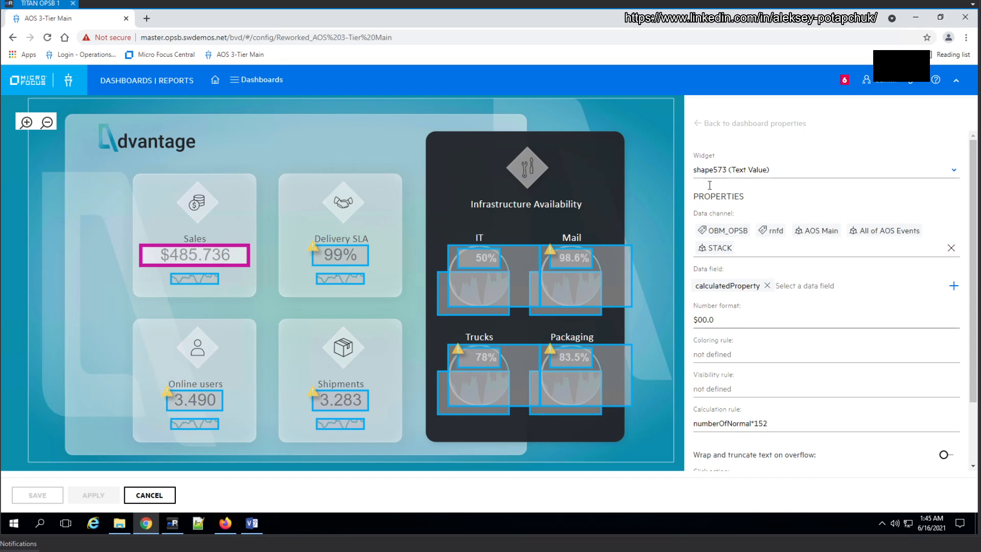
click(756, 423)
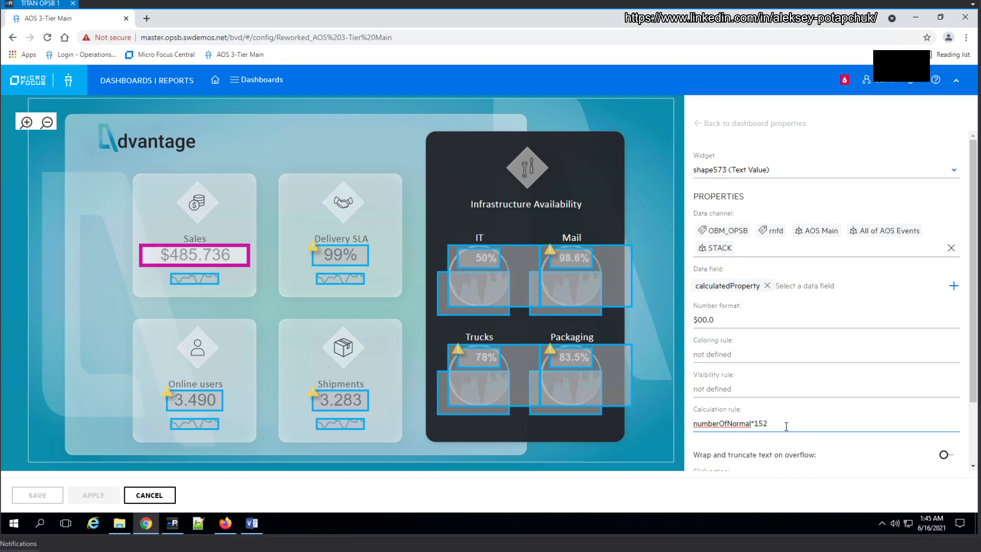
- Inspect the properties of the Online users, Shipments, Delivery SLA and IT availability widgets
click(219, 407)
click(321, 427)
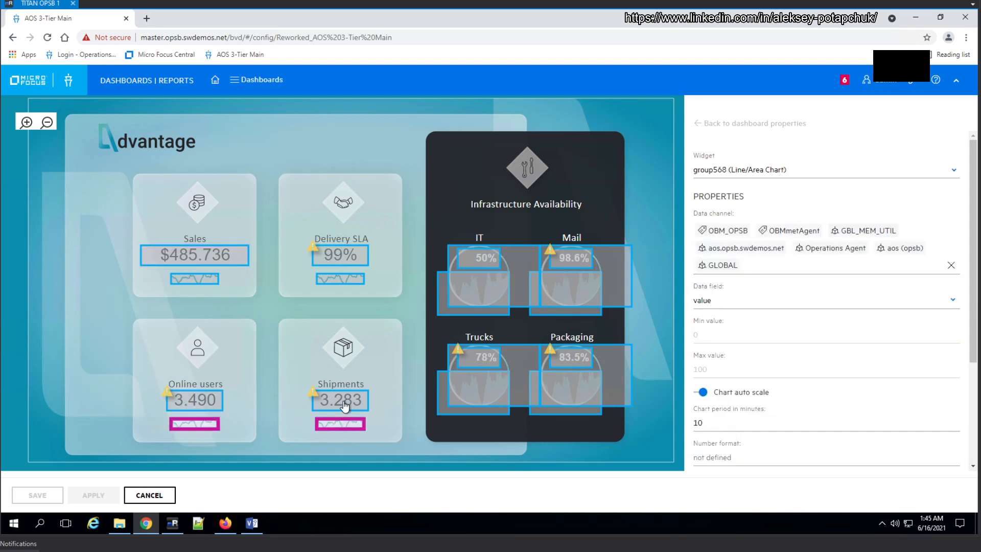
click(341, 406)
click(337, 266)
click(341, 281)
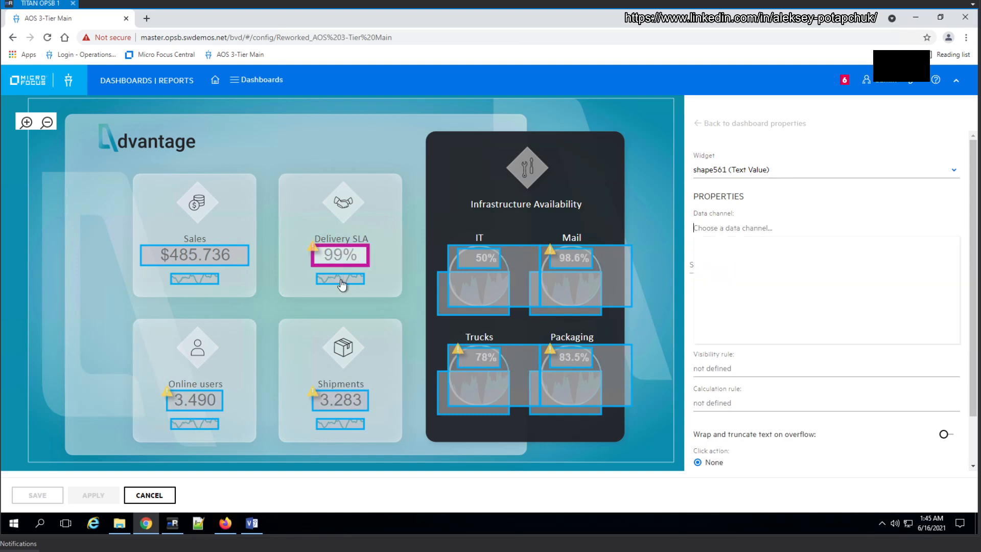
click(478, 284)
click(479, 264)
click(457, 312)
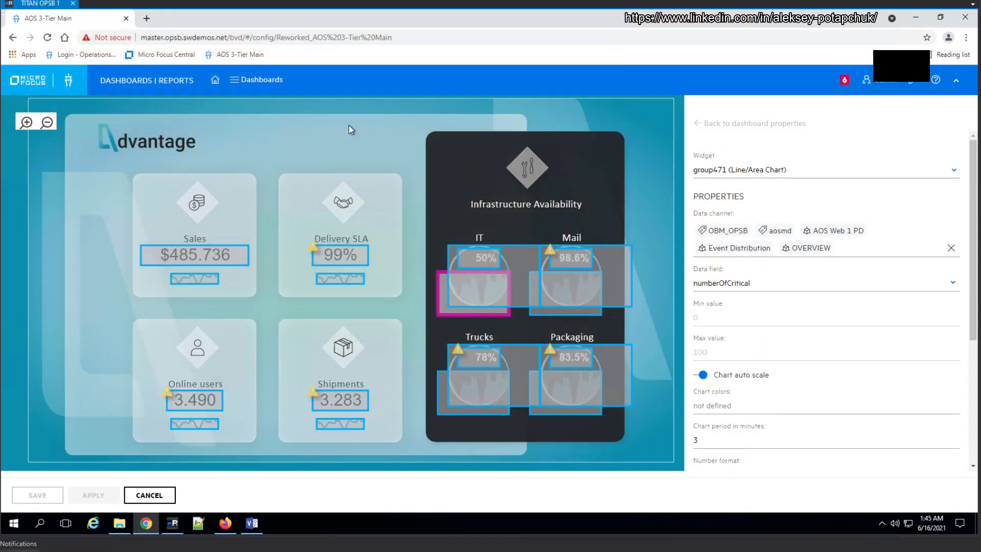
- Compare the data channel settings of the Sales, Delivery SLA and Shipments value widgets, returning to the dashboard properties
click(196, 250)
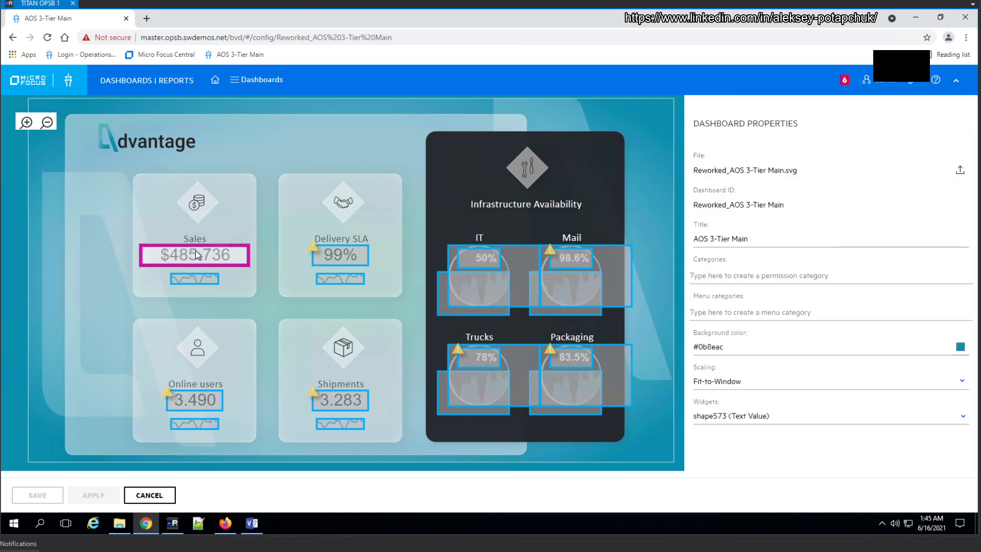
click(348, 124)
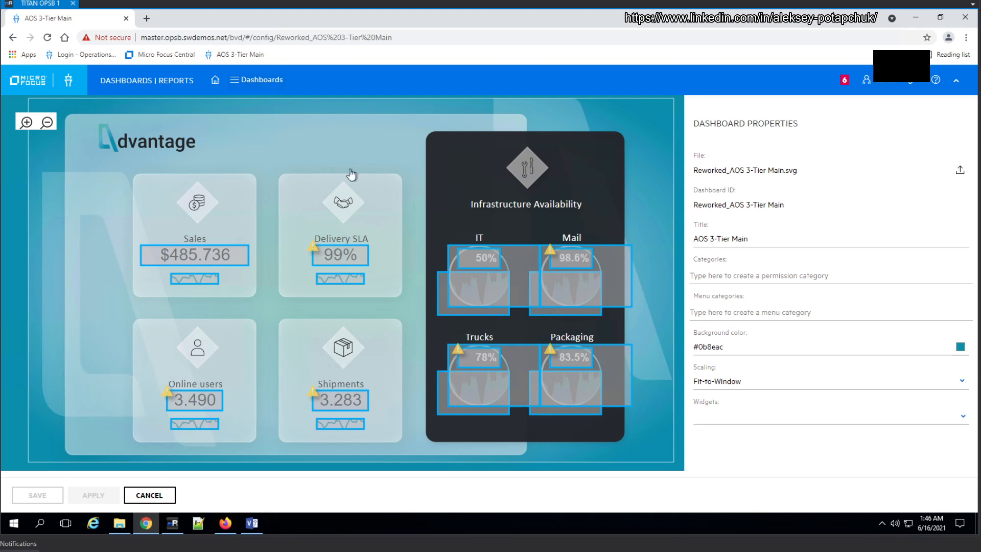
click(334, 253)
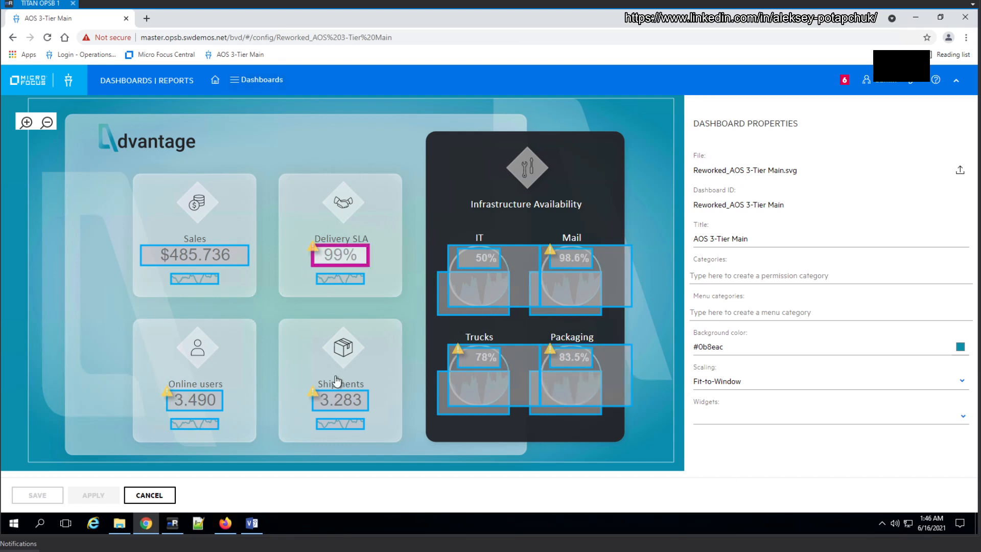
click(354, 409)
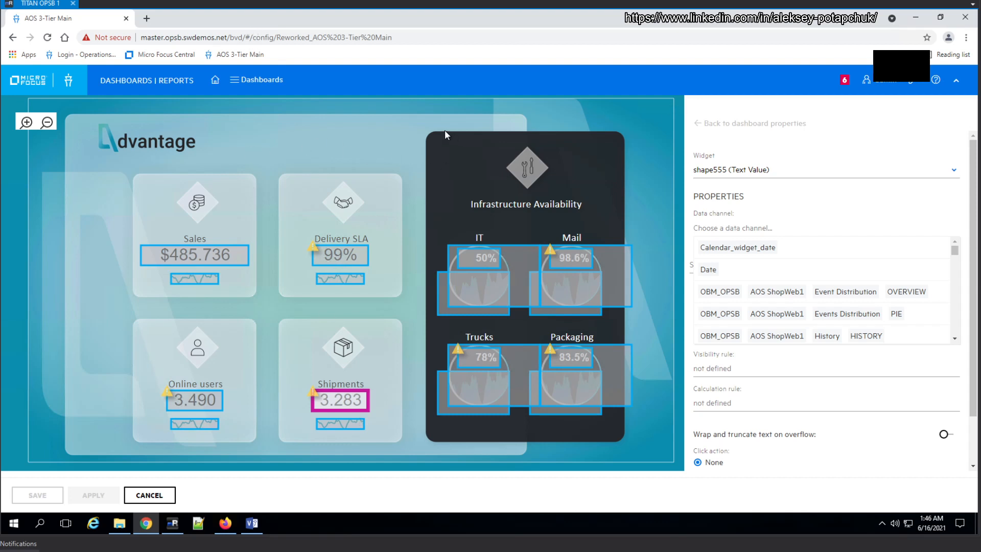
click(352, 149)
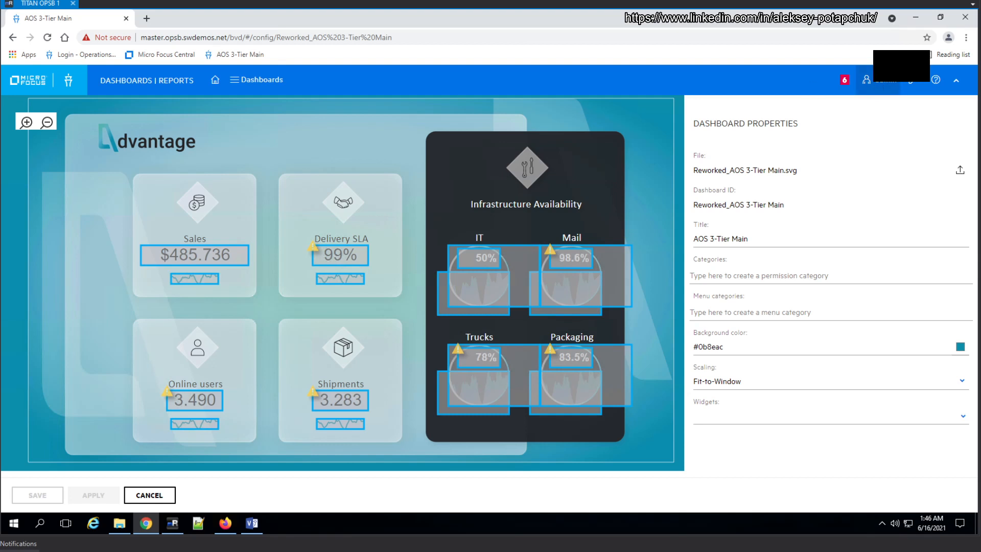
- Return to the dashboards overview and upload AOS SHOP Cluster Main Dashboard.svg from the BVD folder as a new dashboard
click(12, 38)
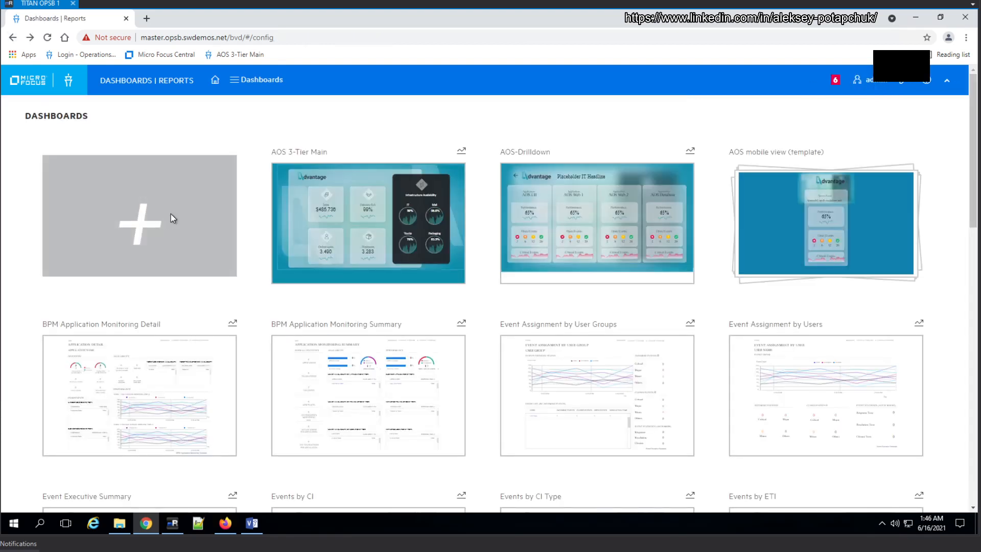
click(171, 214)
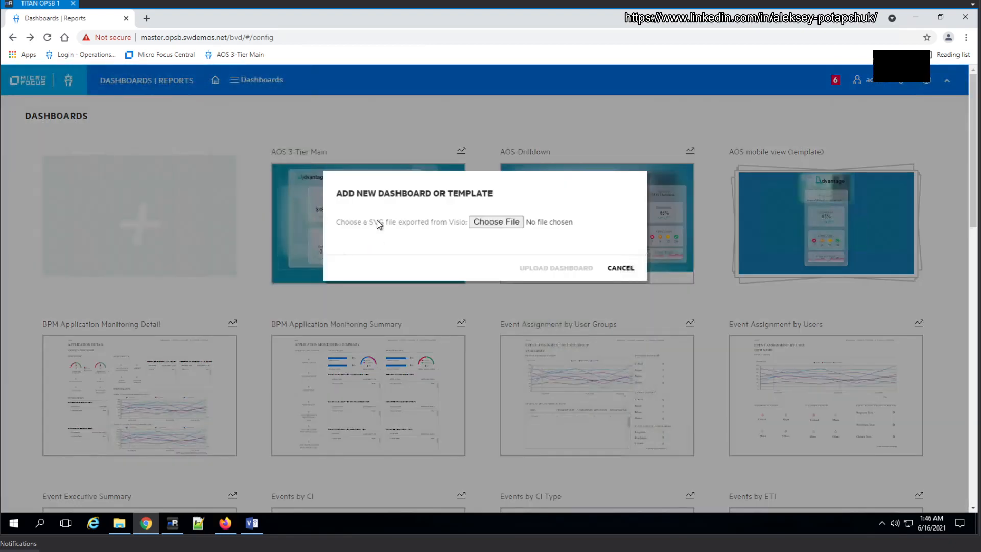
click(509, 222)
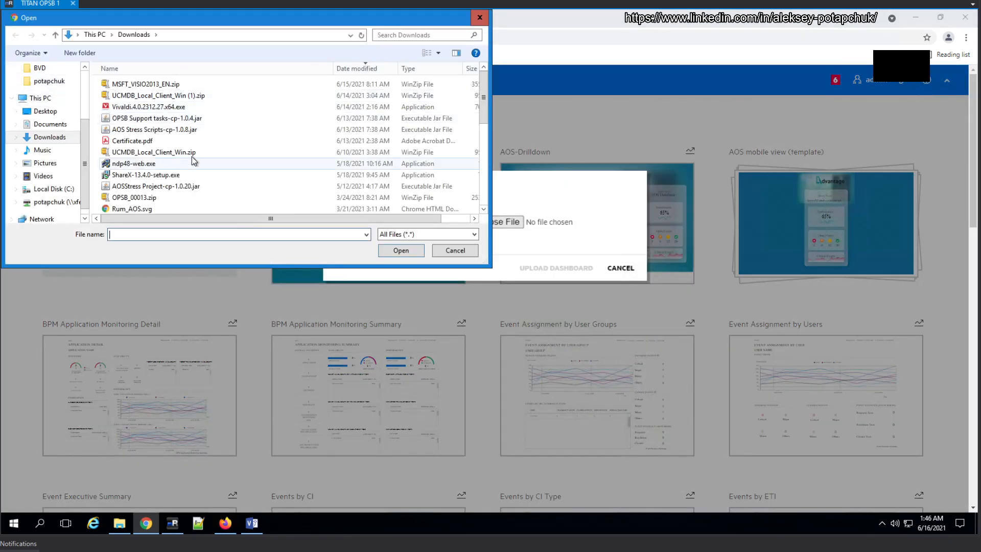
click(40, 68)
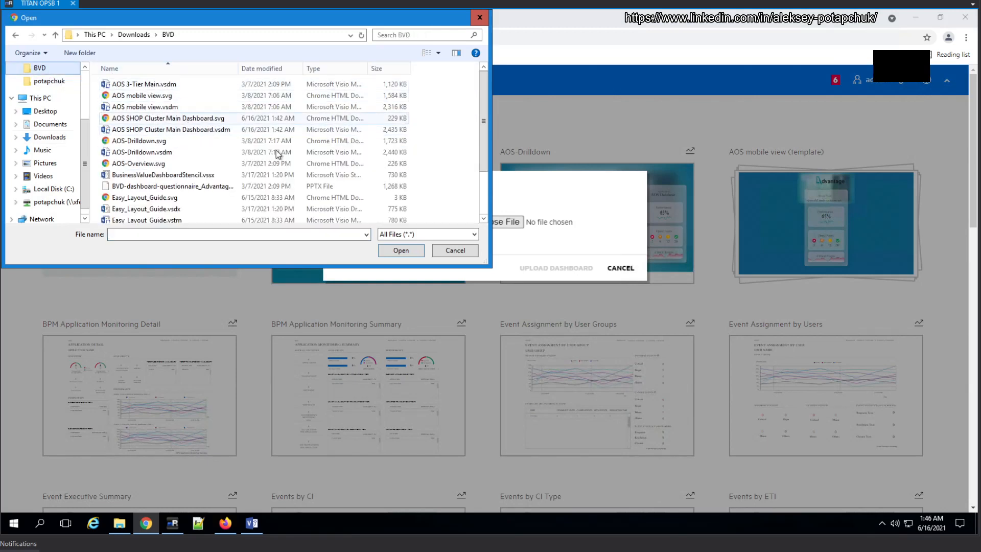
click(266, 118)
click(401, 250)
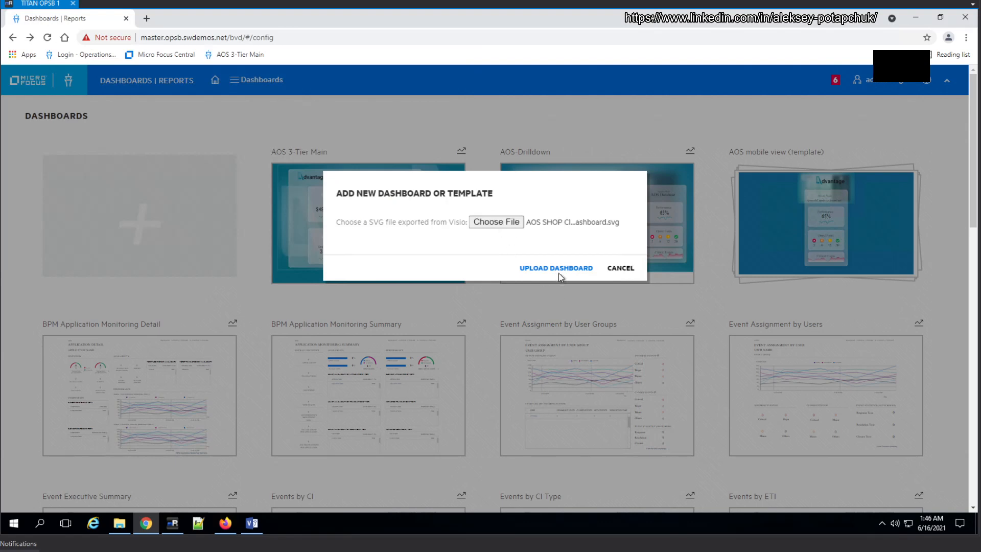
click(547, 276)
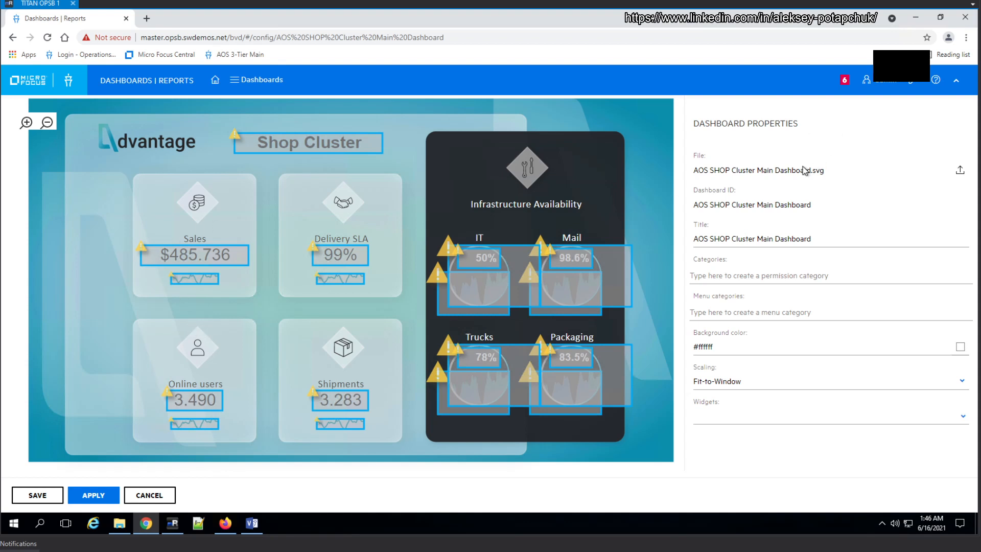
- Inspect the properties of the Sales value, Online users value and Online users chart widgets on the uploaded dashboard
click(243, 256)
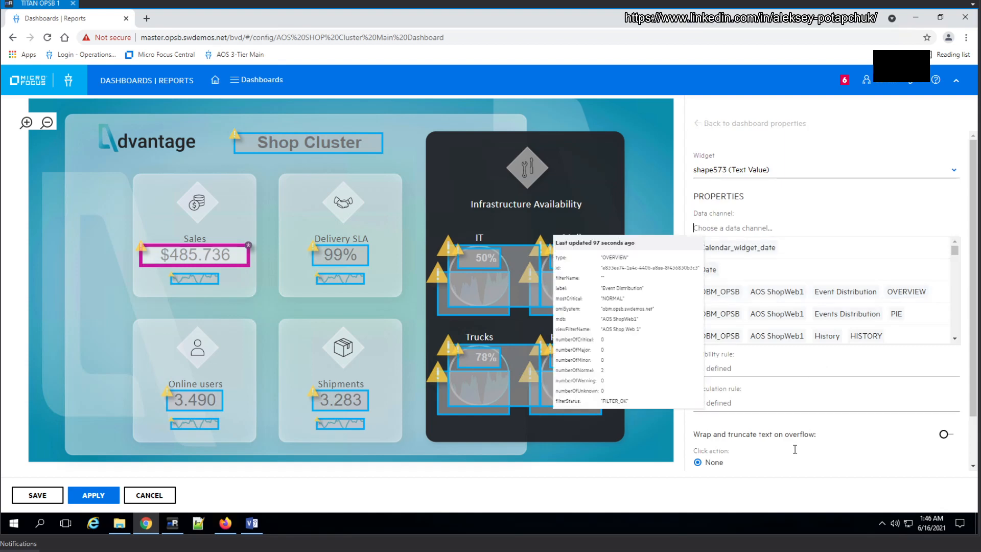
click(204, 415)
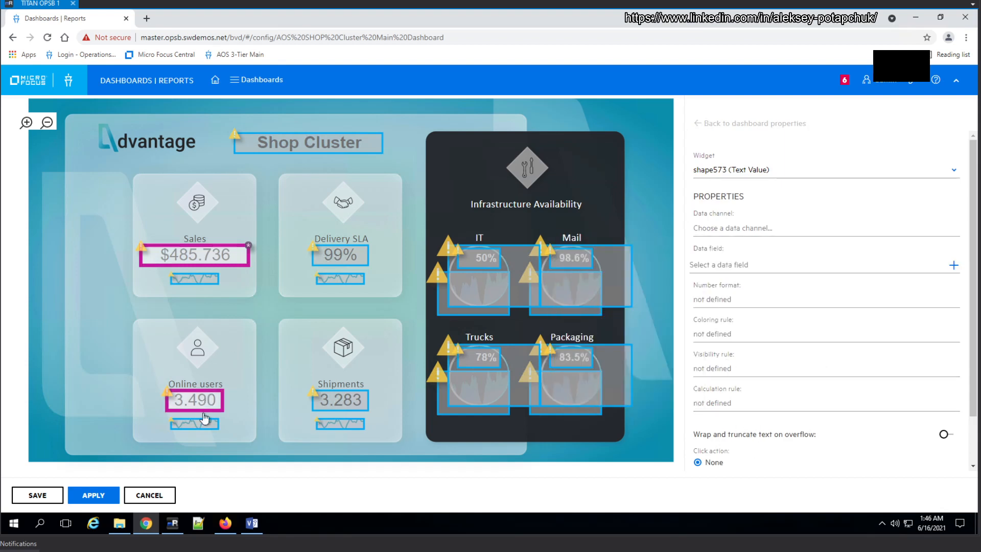
click(197, 426)
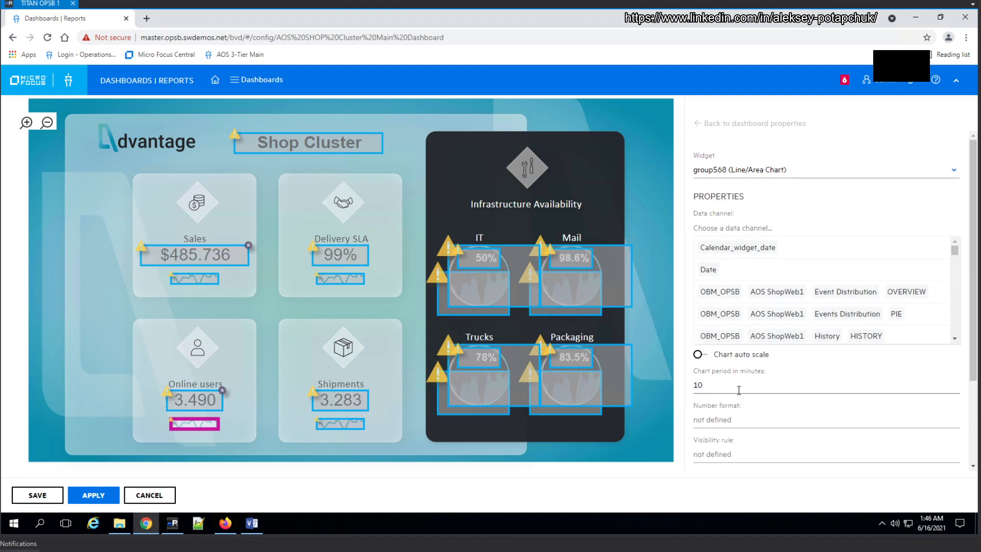
click(683, 91)
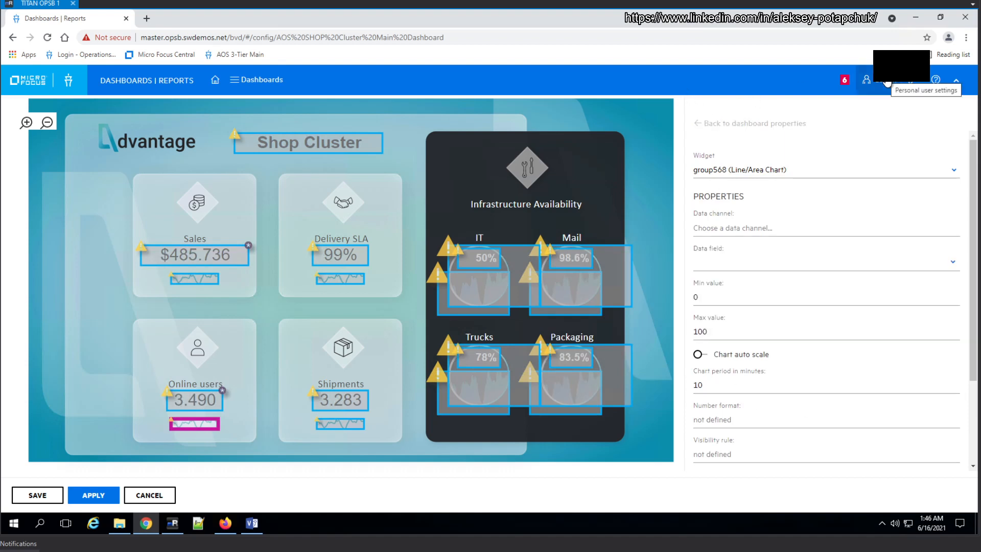
- Leave the uploaded Shop Cluster dashboard for the dashboards overview, discarding its unsaved changes
click(912, 81)
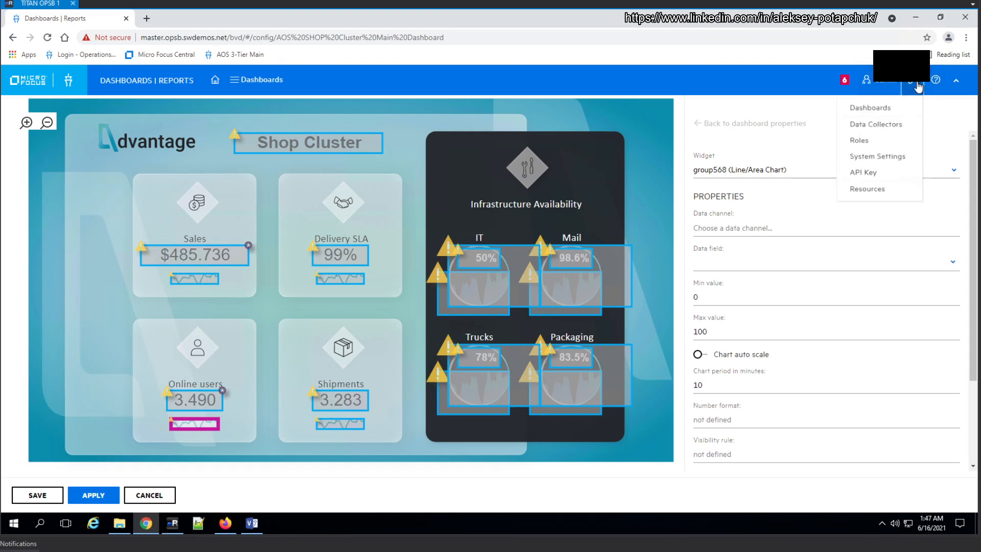
click(891, 109)
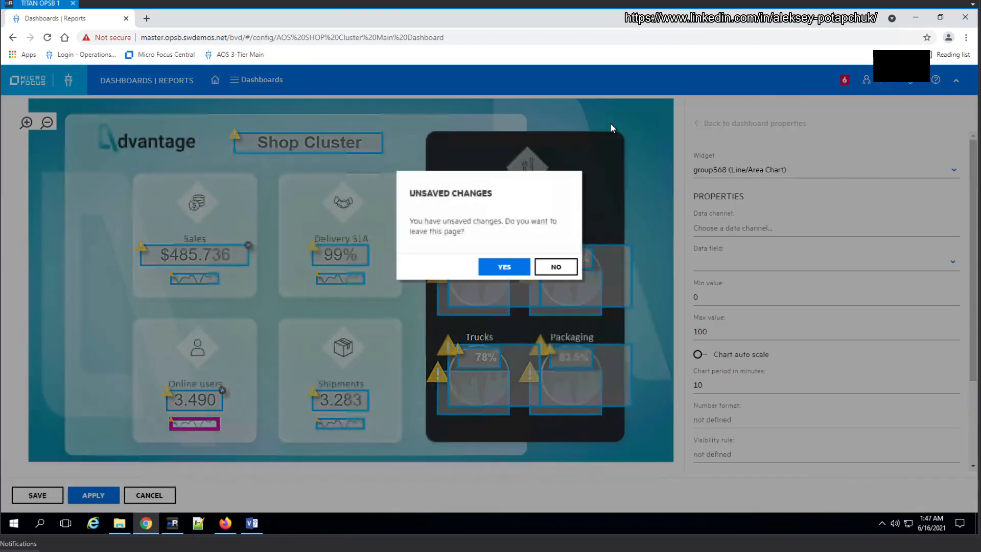
click(504, 267)
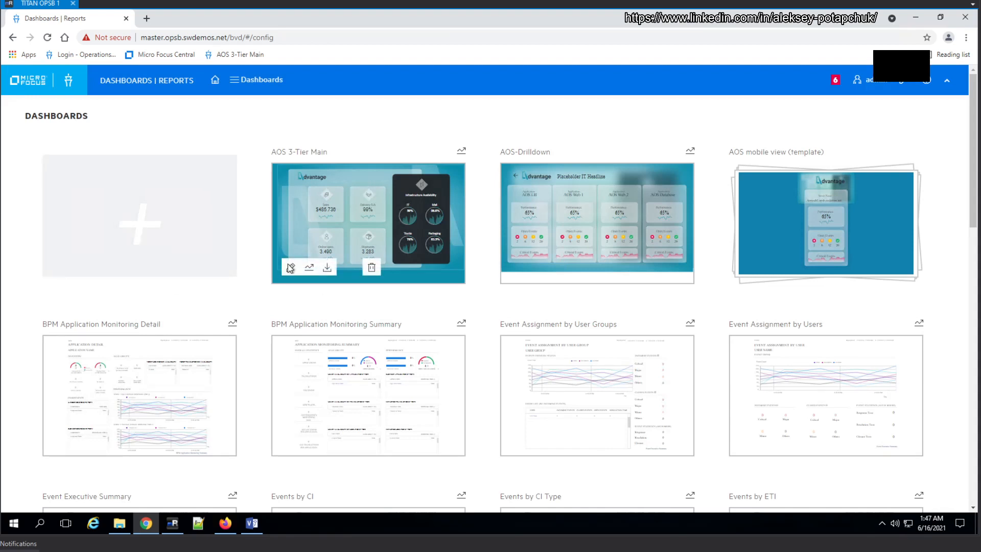
- Download the AOS 3-Tier Main dashboard and select Reworked_AOS 3-Tier Main.svg in the Downloads folder in File Explorer
click(327, 267)
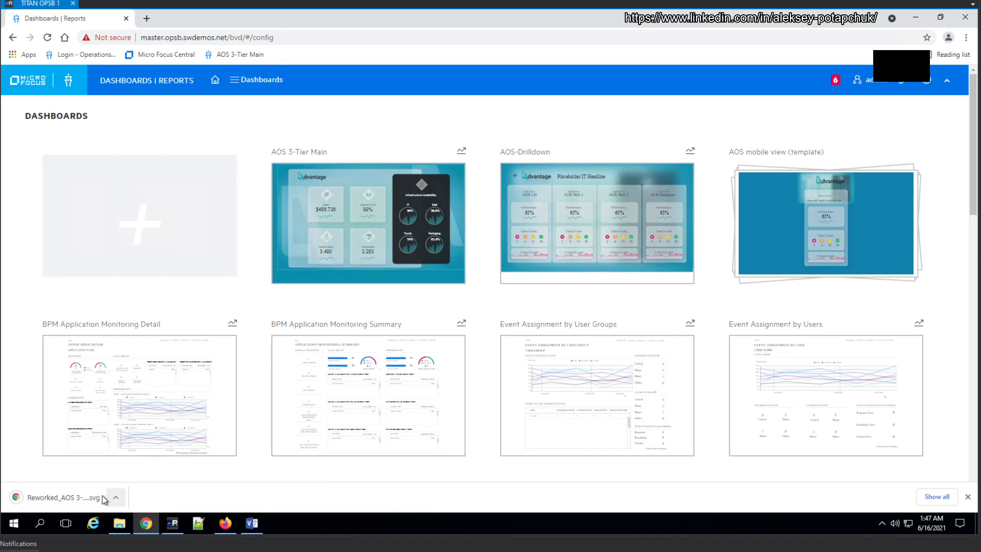
mouse_move(381, 227)
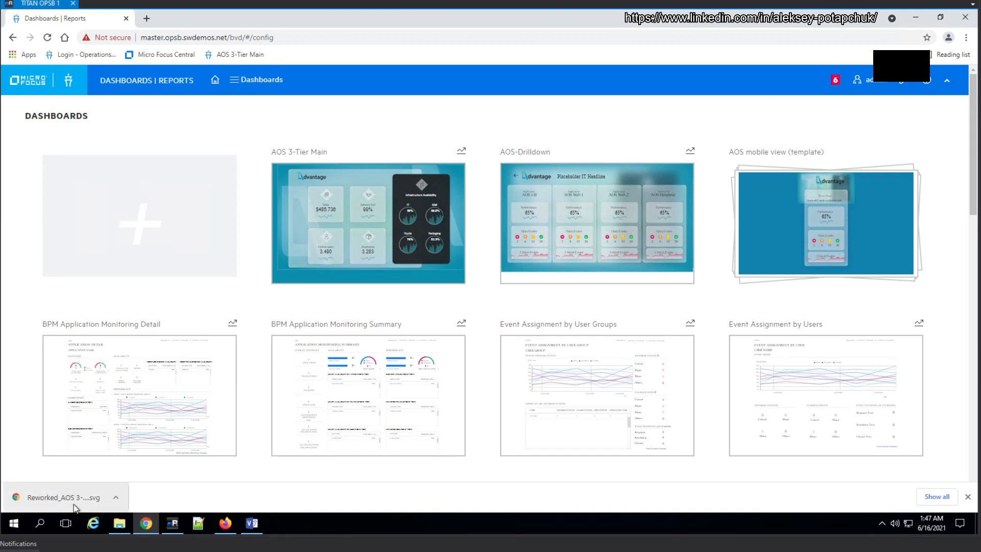
click(111, 529)
click(135, 45)
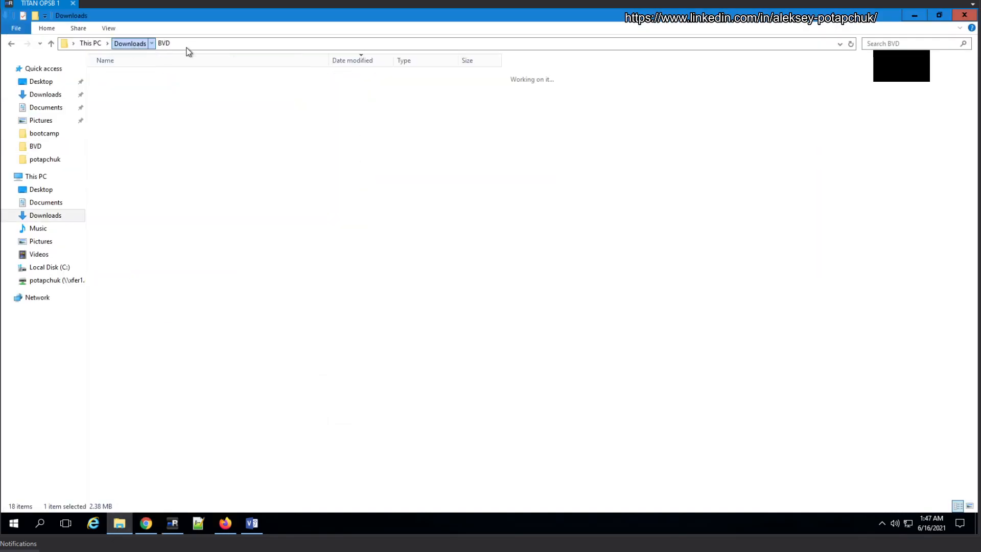
click(180, 78)
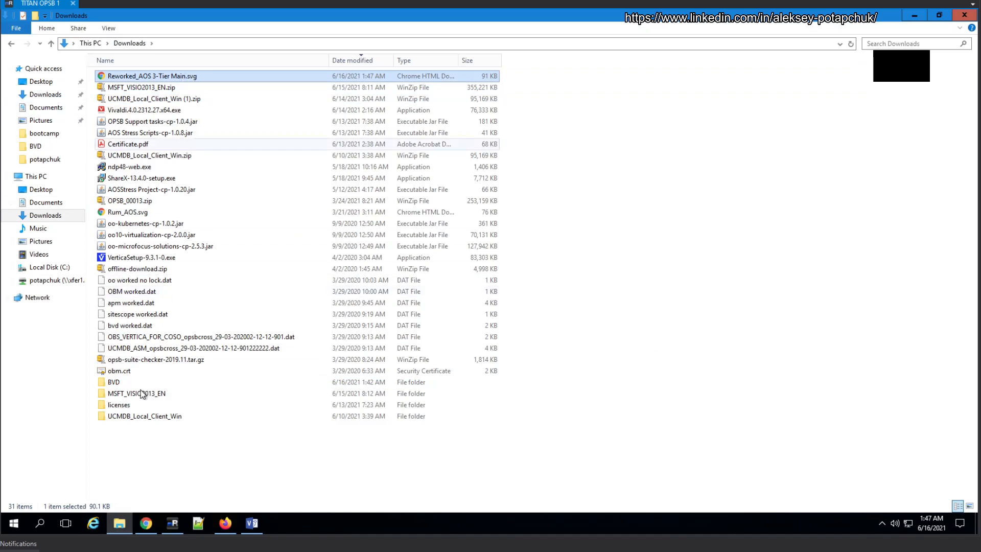
- Rename the downloaded Reworked_AOS 3-Tier Main.svg to AOS SHOP Cluster Main Dashboard.svg, copying the name from the matching SVG in the BVD folder
double_click(115, 383)
click(150, 111)
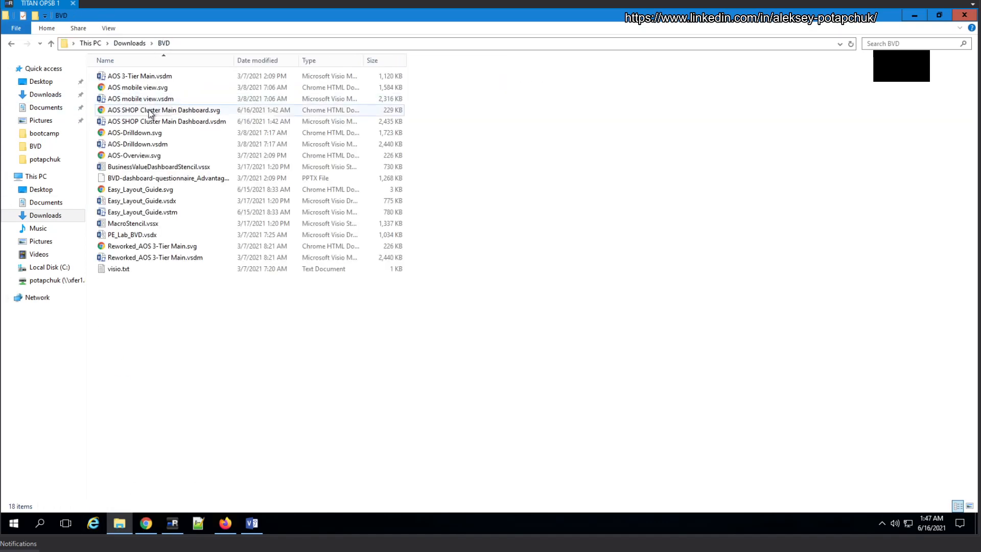
click(150, 111)
key(ctrl+c)
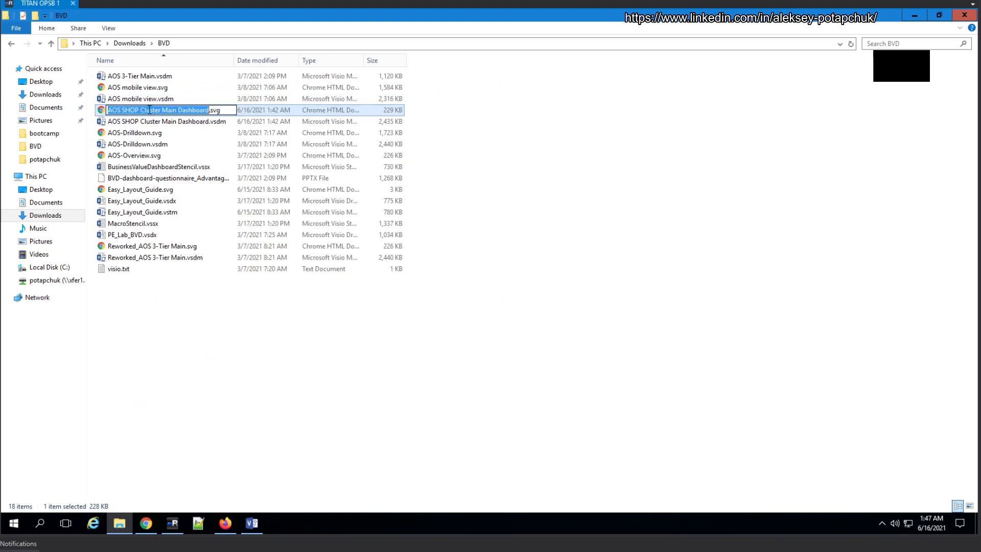
click(136, 45)
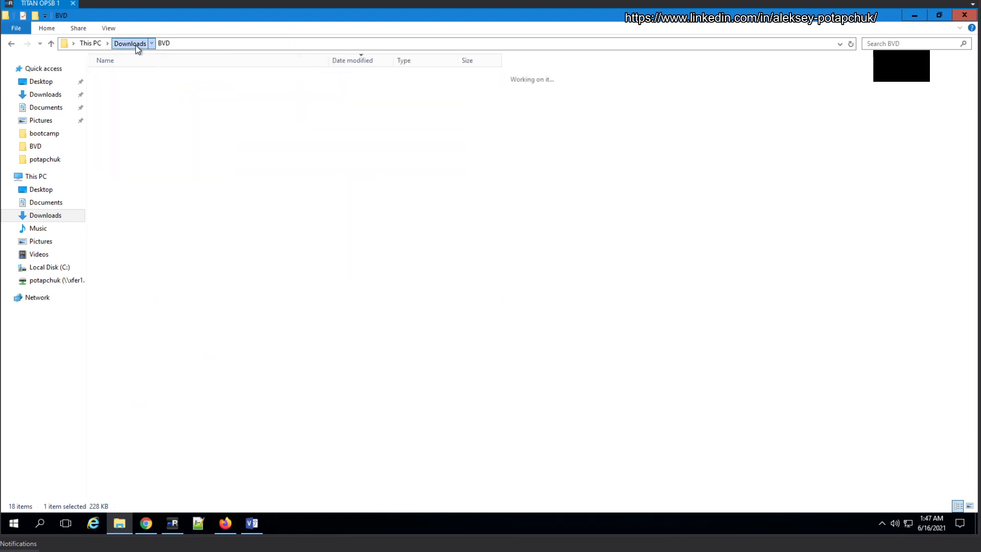
click(155, 78)
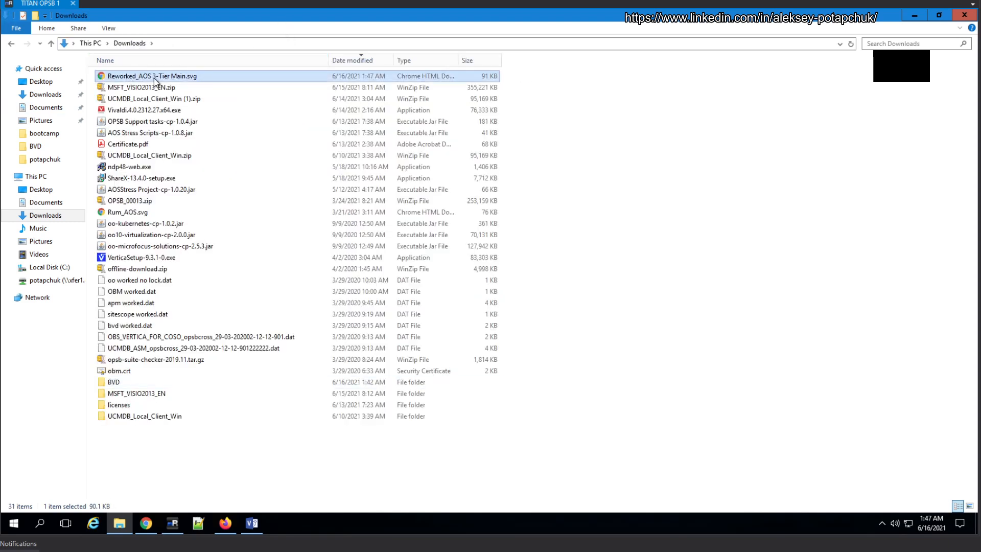
click(155, 79)
key(ctrl+v)
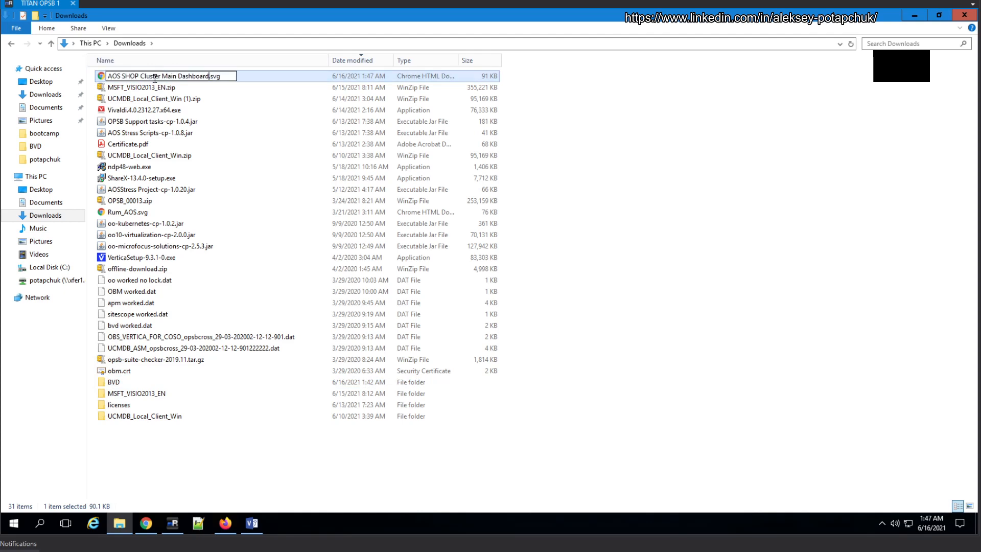
key(Return)
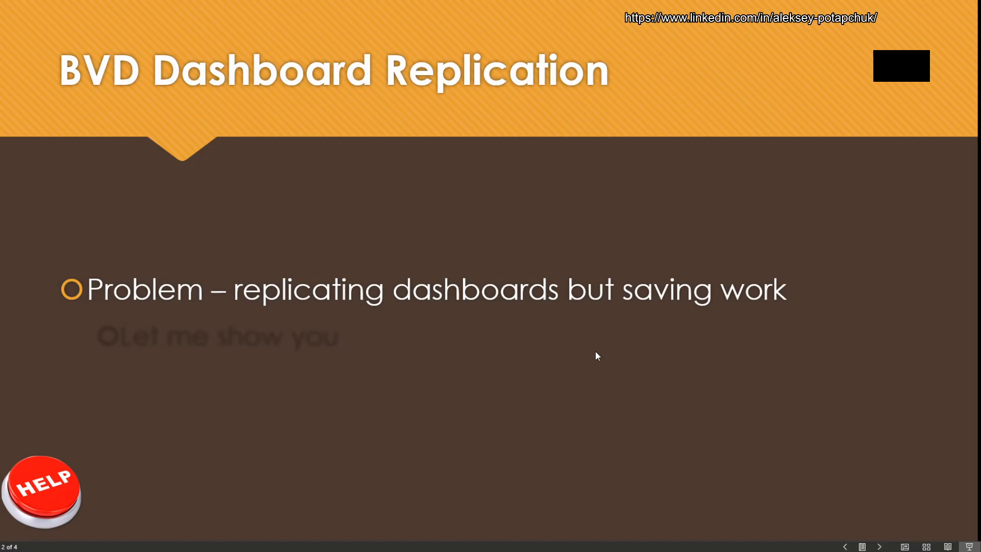
click(595, 350)
click(596, 351)
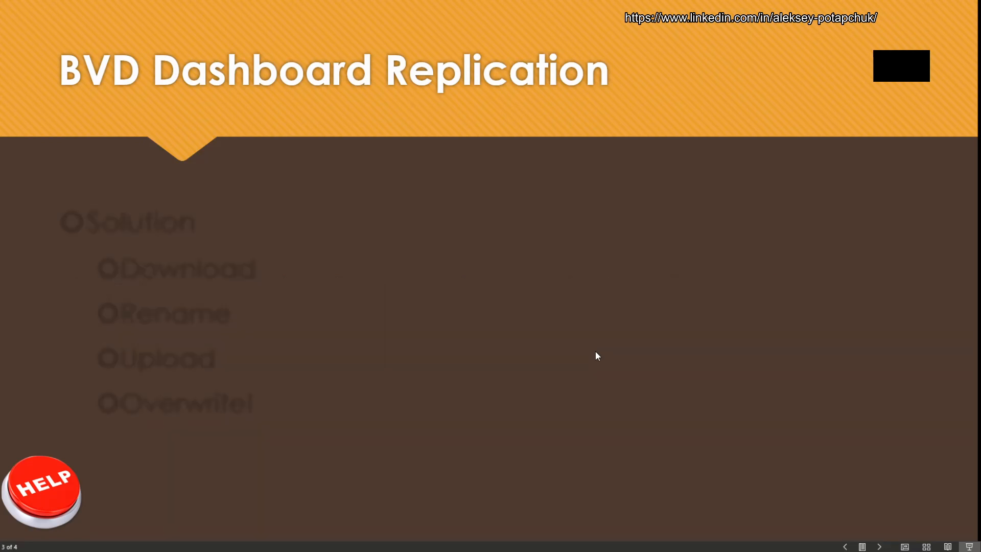
click(596, 351)
click(596, 351)
click(596, 351)
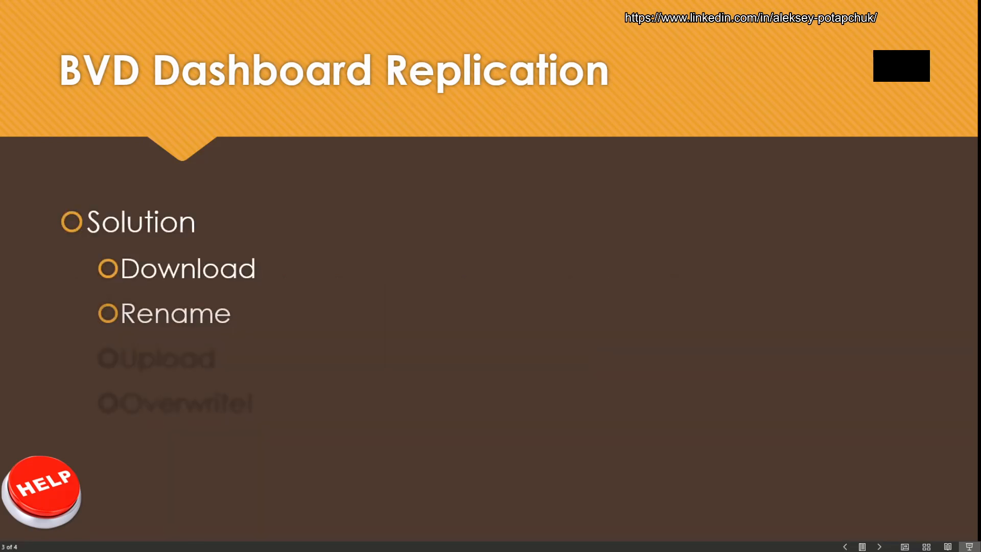
click(596, 351)
click(595, 351)
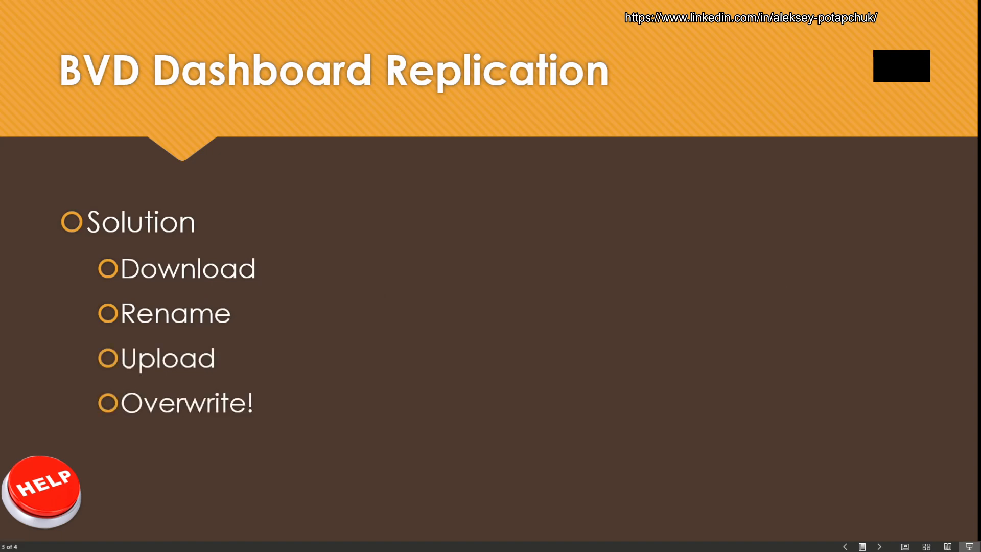
- Switch to Chrome and upload the renamed AOS SHOP Cluster Main Dashboard.svg from the Downloads folder as a new dashboard
key(alt+Tab)
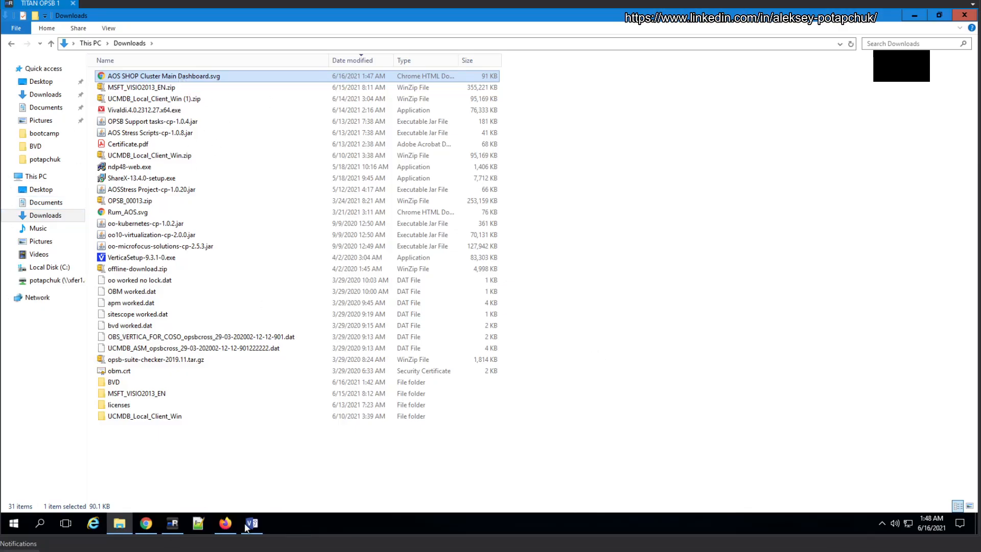
click(147, 524)
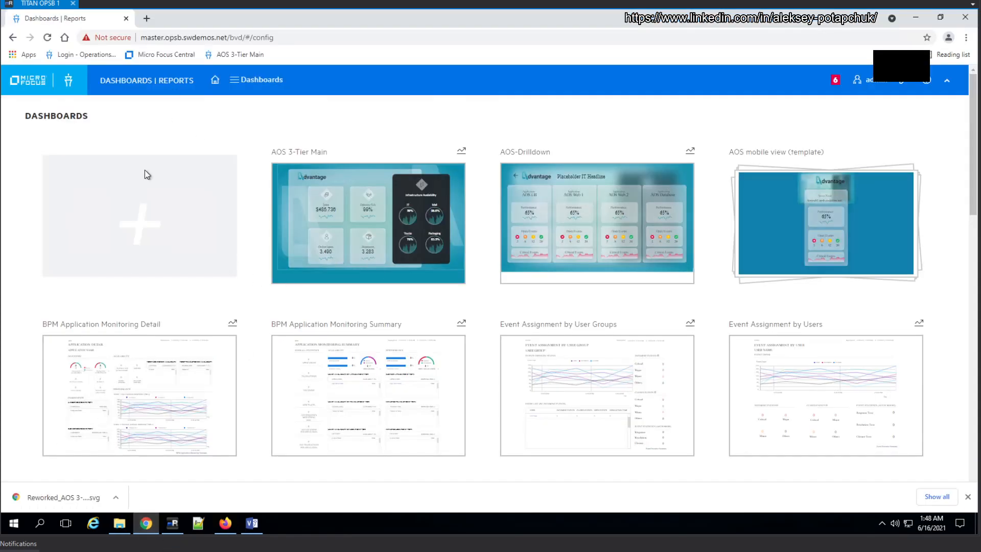
click(123, 192)
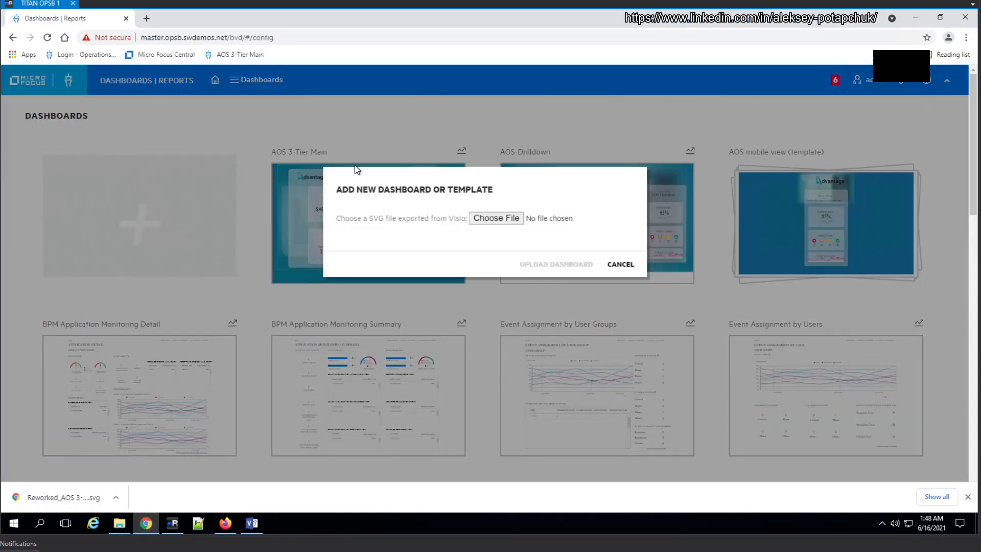
click(485, 217)
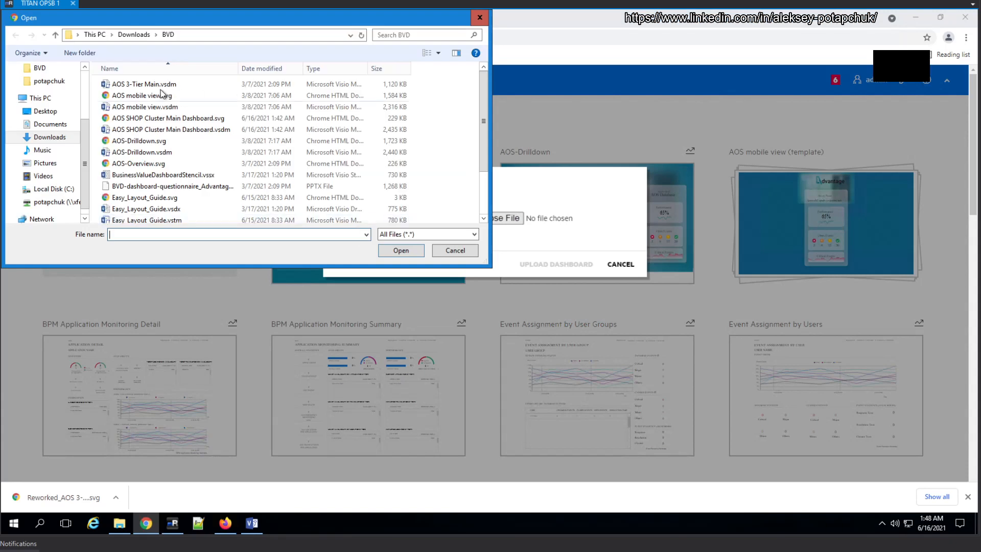
click(134, 35)
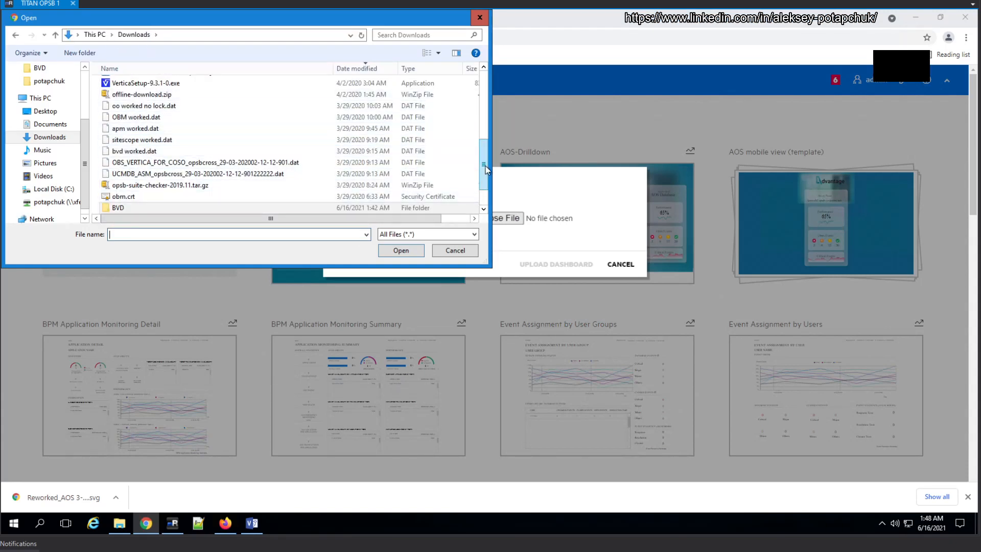
drag(484, 153, 485, 79)
click(189, 85)
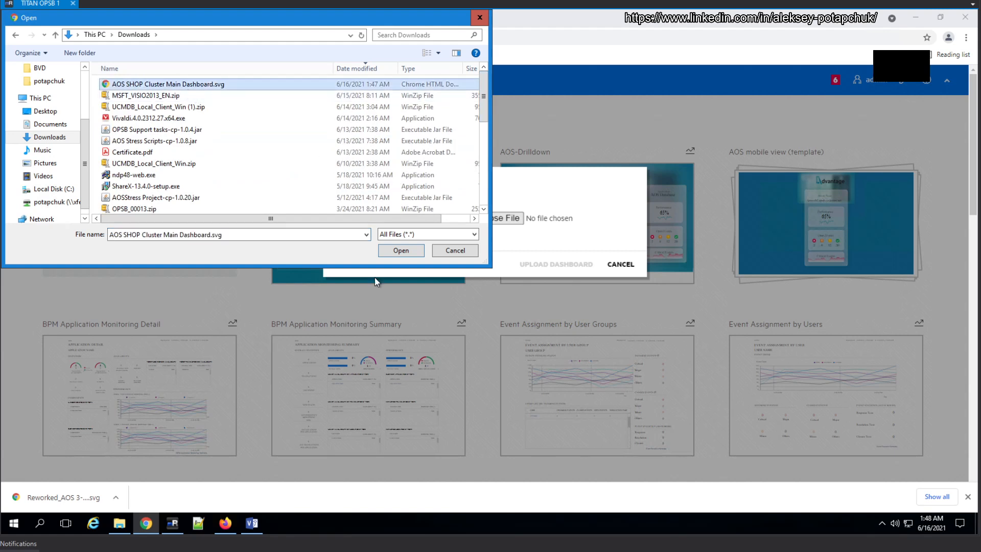
click(388, 255)
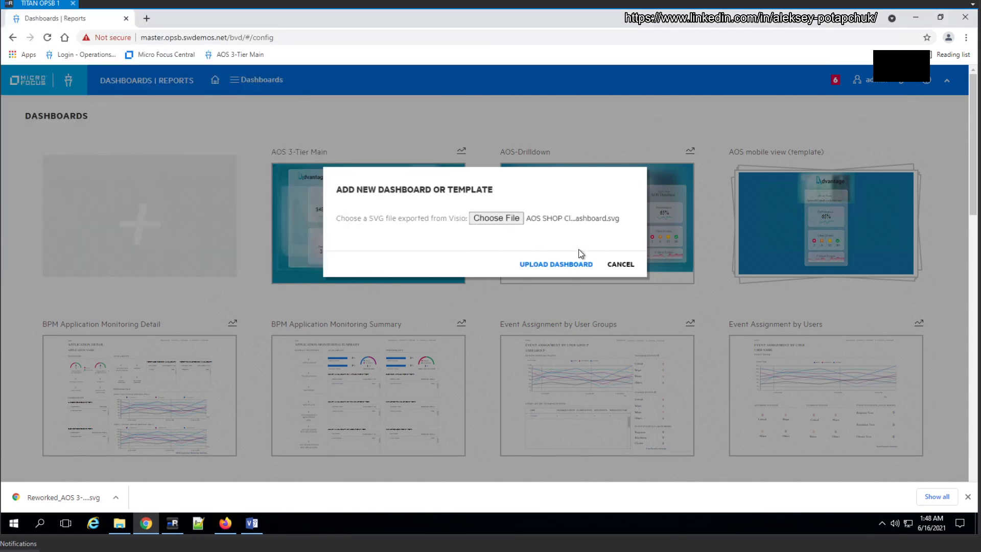
click(572, 265)
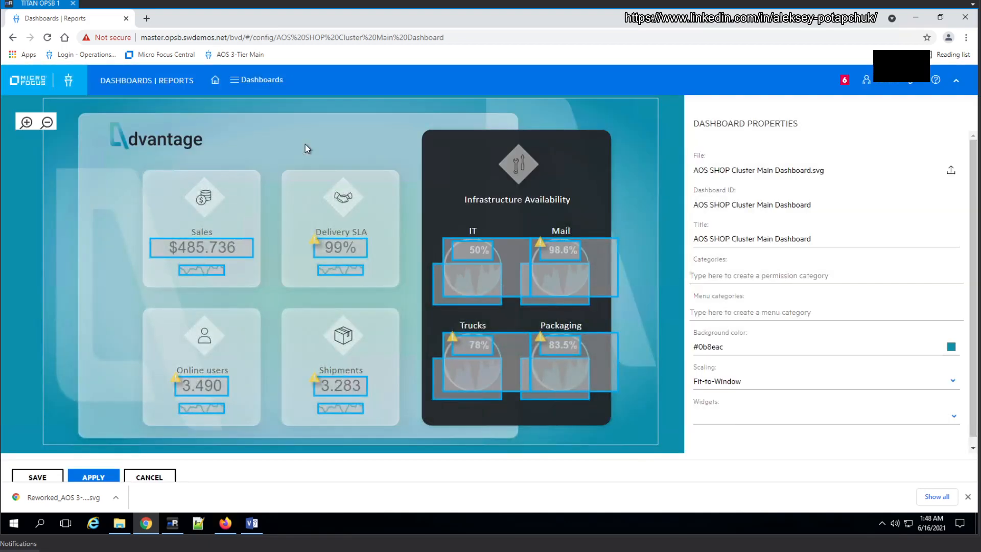
- Check the Sales value widget's properties on the uploaded dashboard and save the dashboard
click(234, 248)
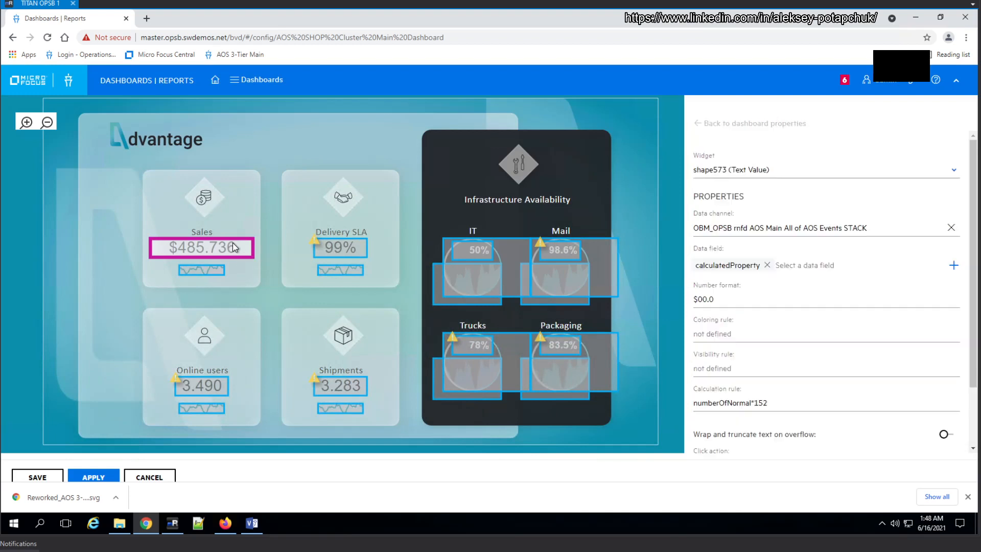
click(375, 110)
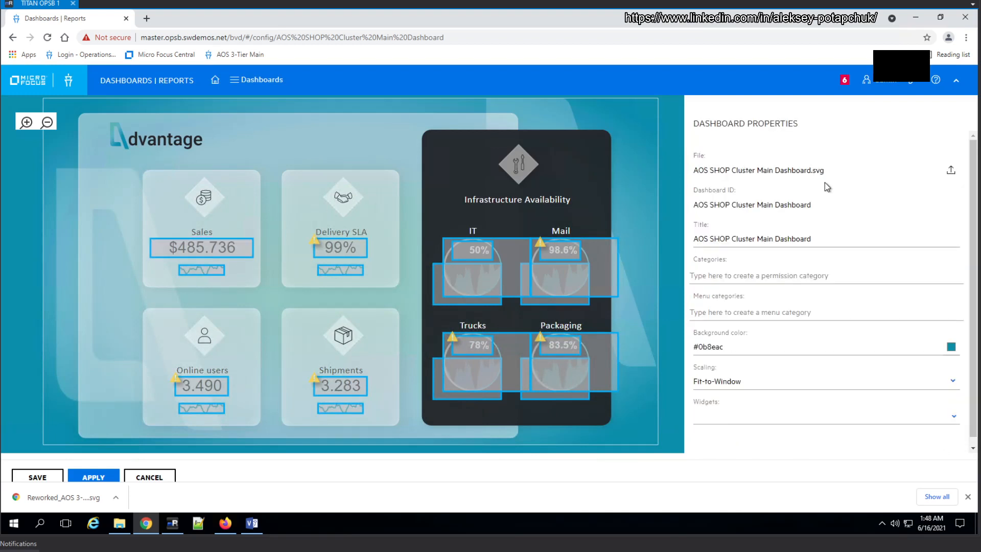
click(968, 496)
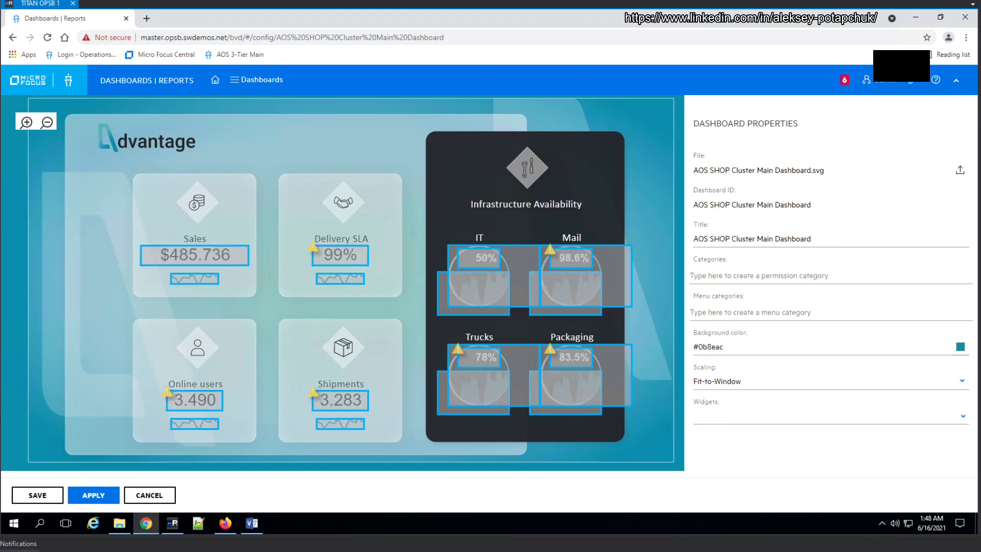
click(51, 495)
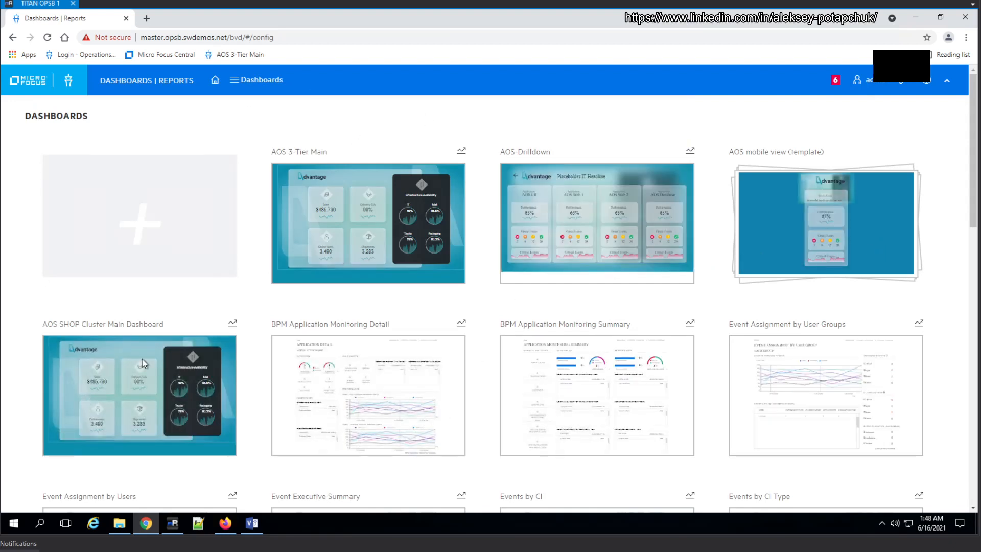
- Open the BVD folder in File Explorer, and examine the Shop Cluster title and Sales tile on the Overview page in Visio
click(131, 523)
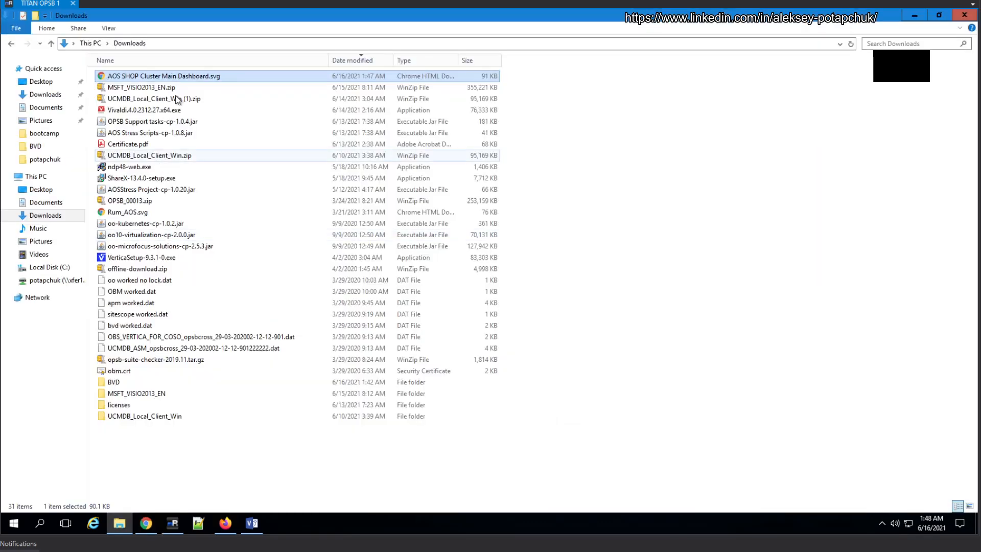
double_click(118, 383)
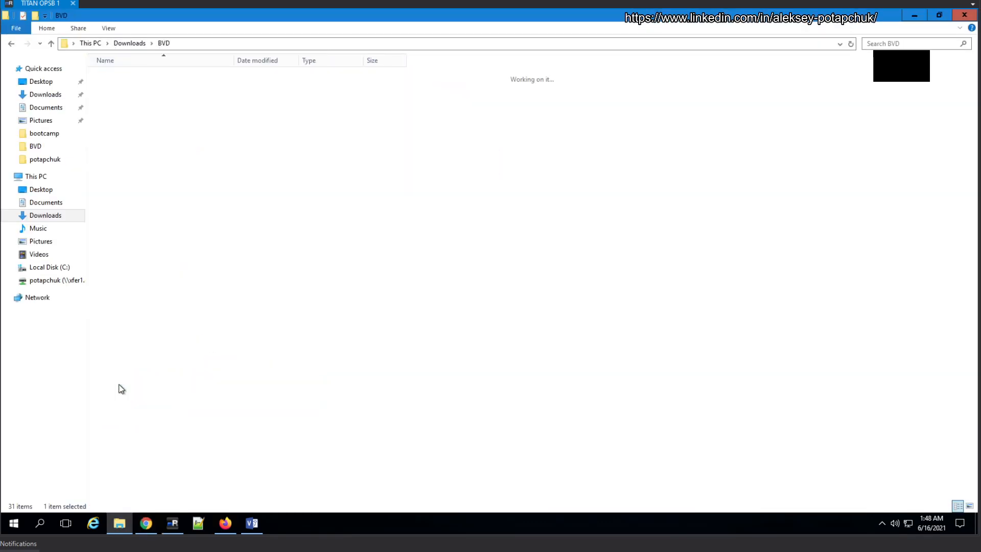
click(252, 523)
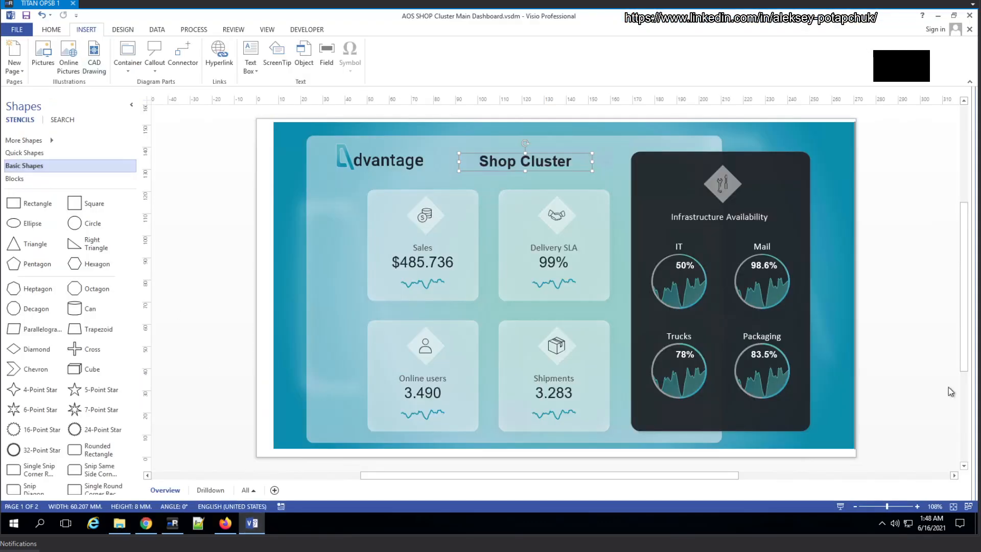
click(518, 169)
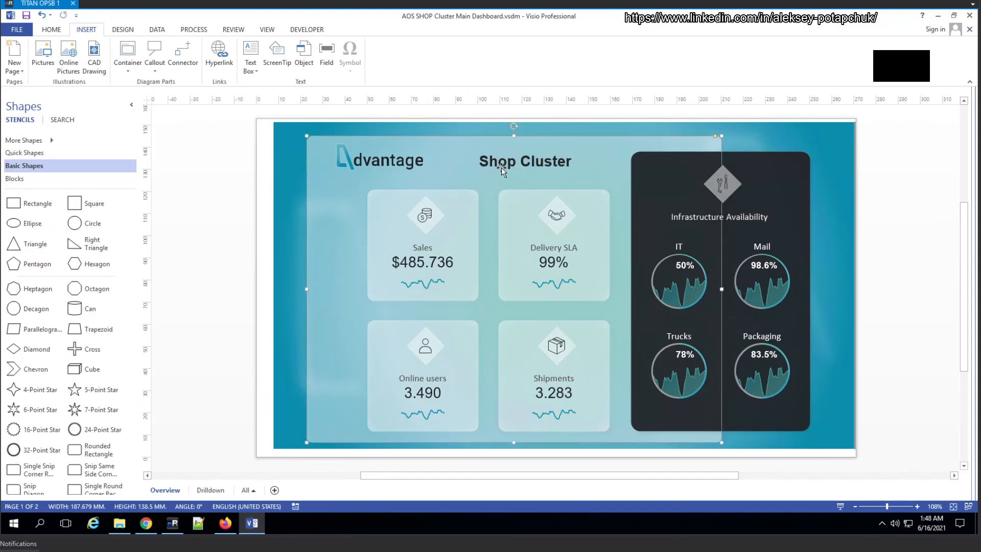
click(501, 168)
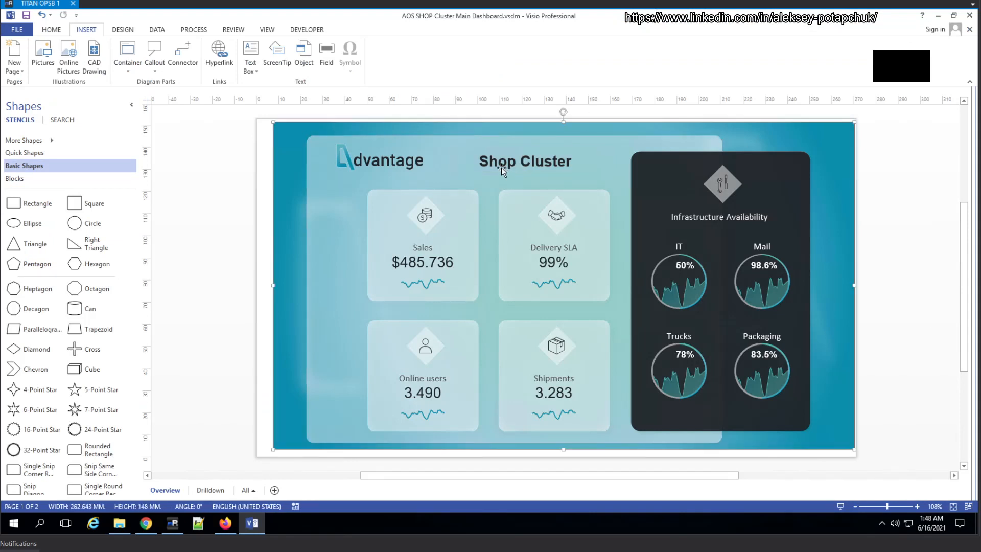
click(427, 241)
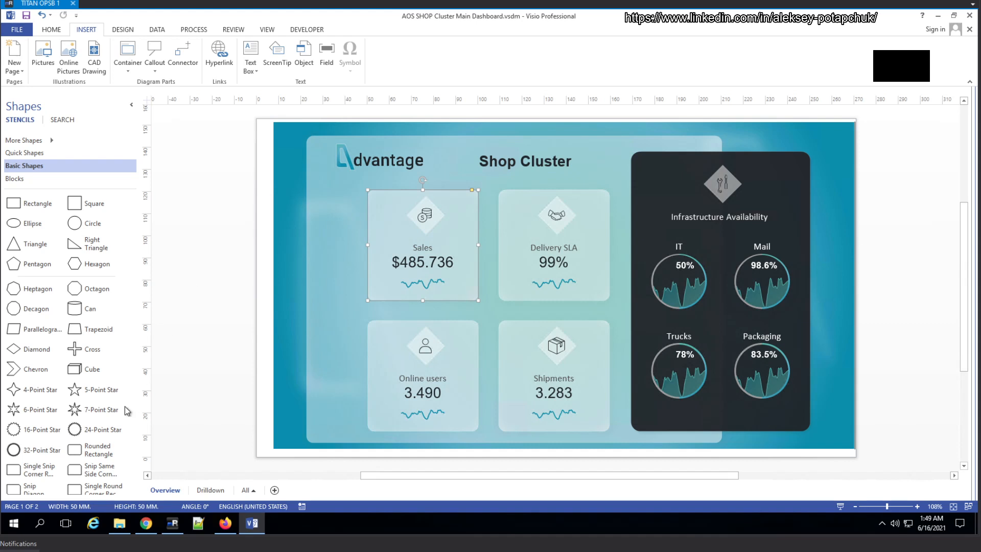
- Switch to Chrome and upload AOS SHOP Cluster Main Dashboard.svg from the BVD folder, replacing the existing dashboard of the same name
click(146, 523)
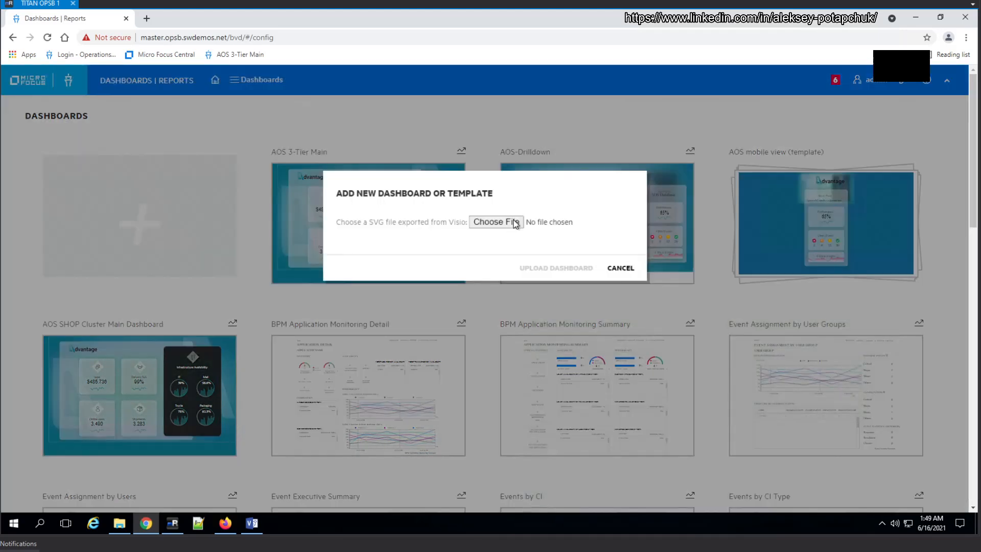
click(473, 222)
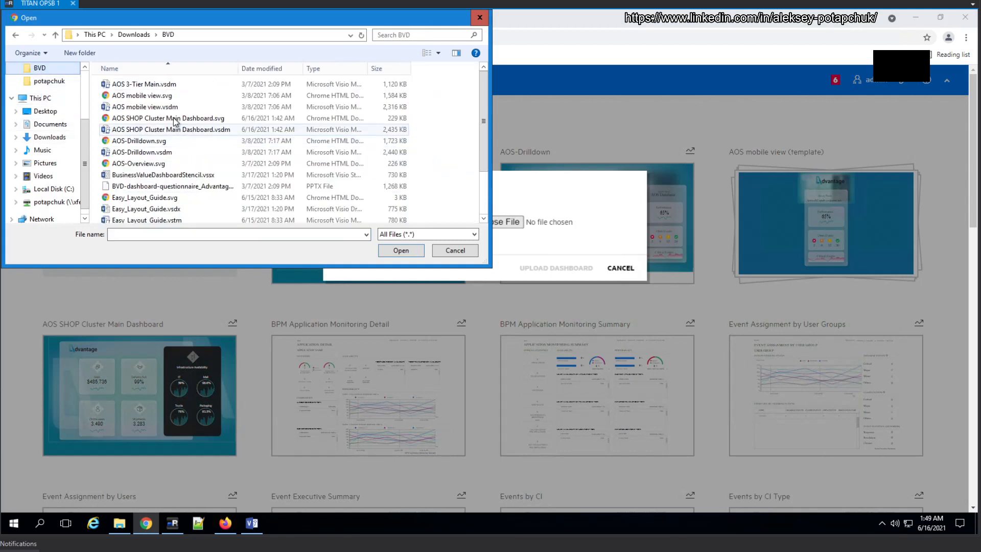
click(179, 119)
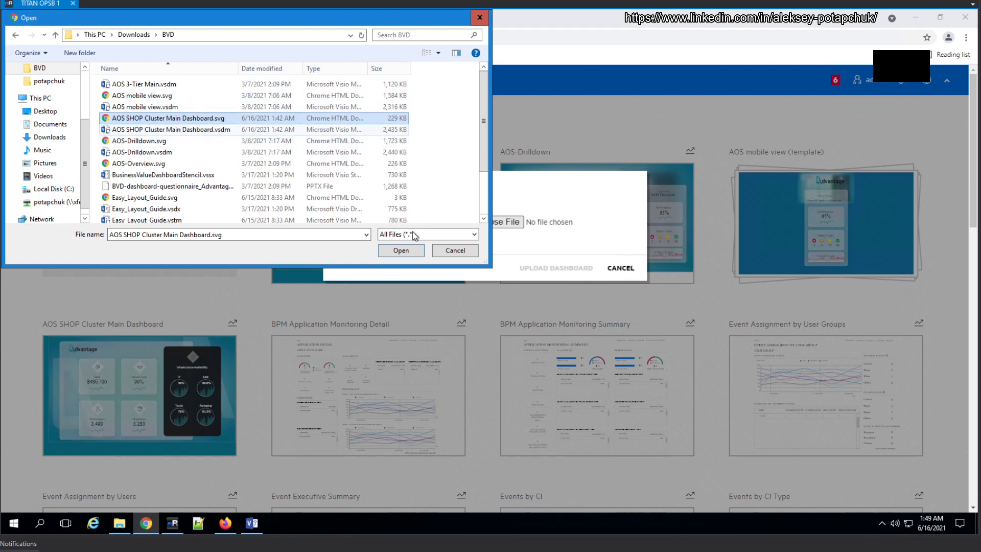
click(402, 250)
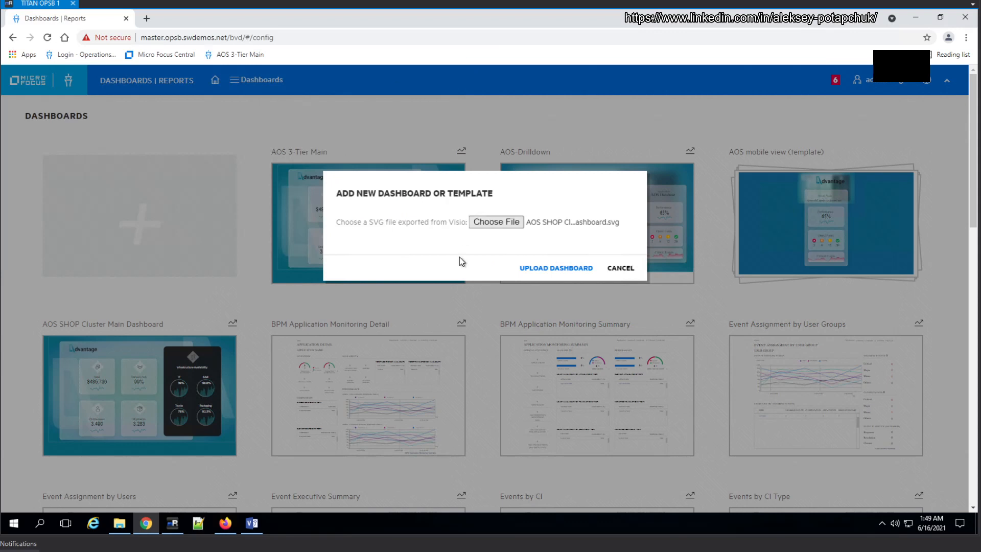
click(561, 273)
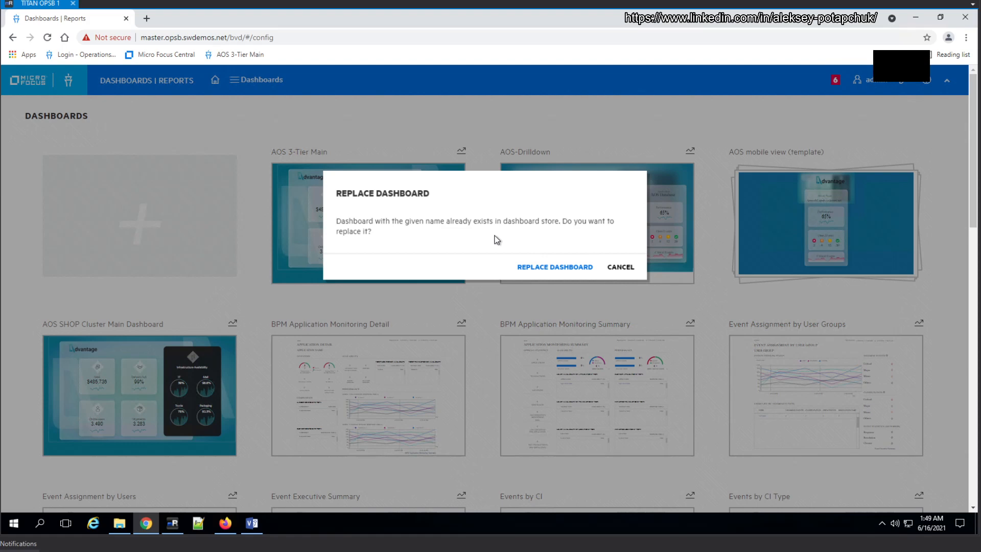
click(553, 267)
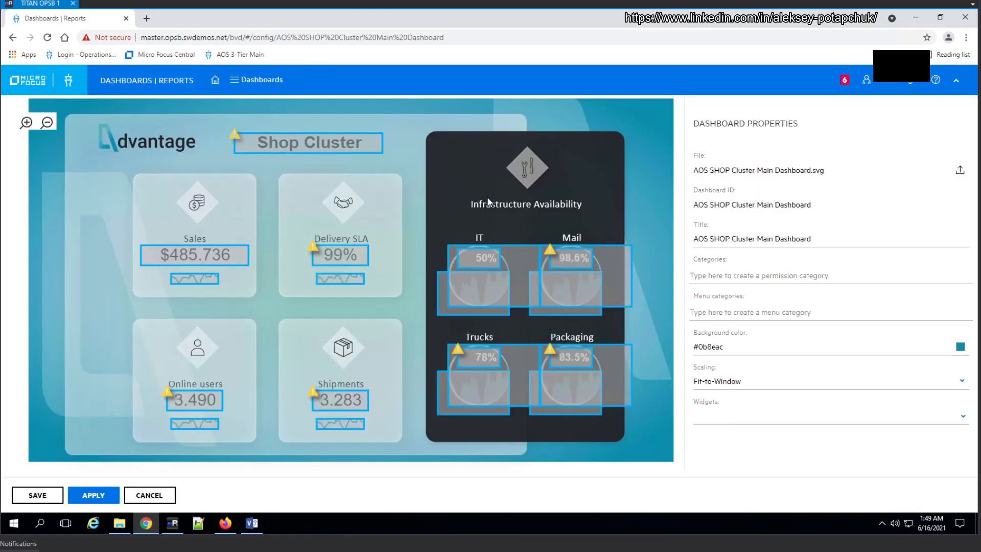
- Inspect the properties of the Sales value and Shipments chart widgets on the replaced dashboard
click(380, 152)
click(409, 155)
click(200, 257)
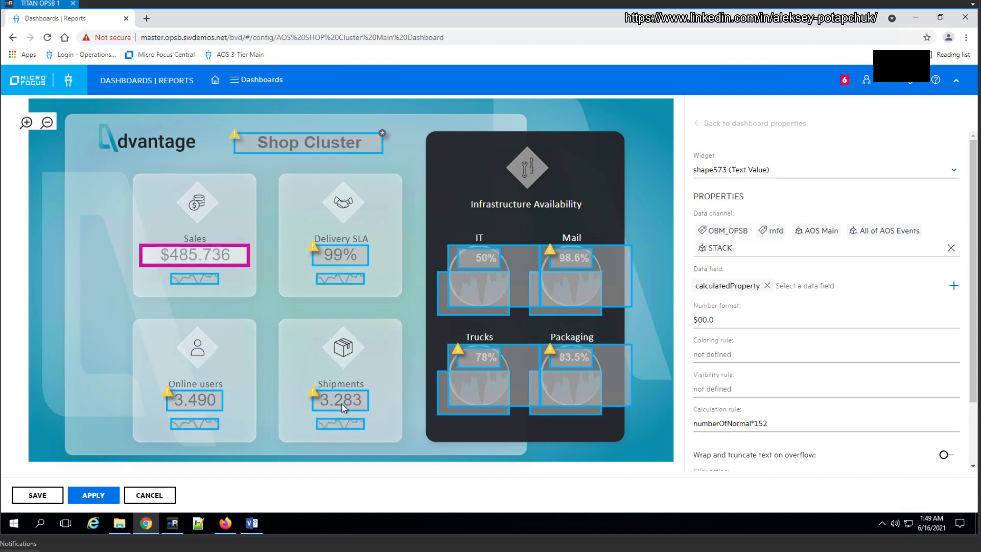
click(346, 420)
click(349, 429)
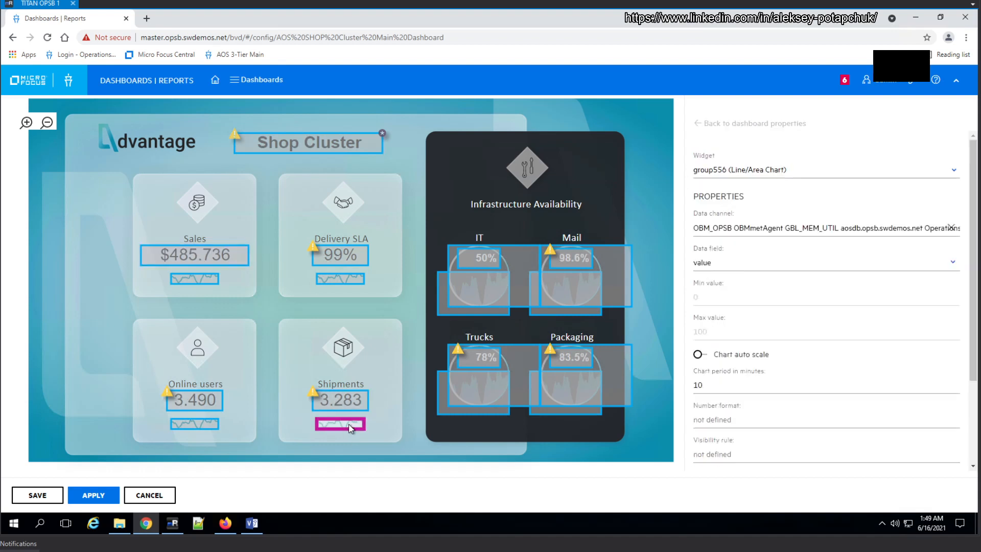
- Apply the dashboard changes and select the aosdb.opsb.swdemos.net instance name in the Shipments chart's data channel
click(91, 494)
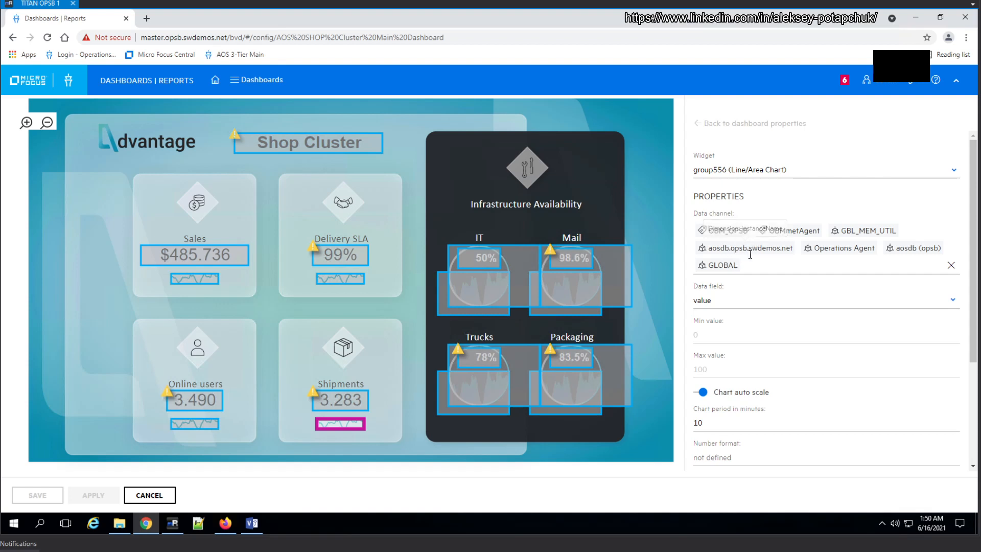
click(735, 249)
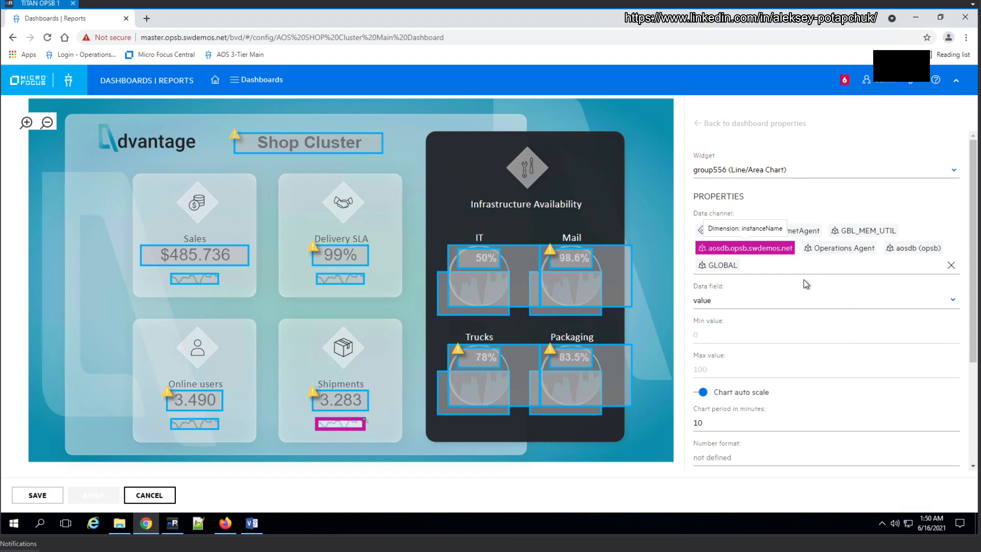
click(771, 249)
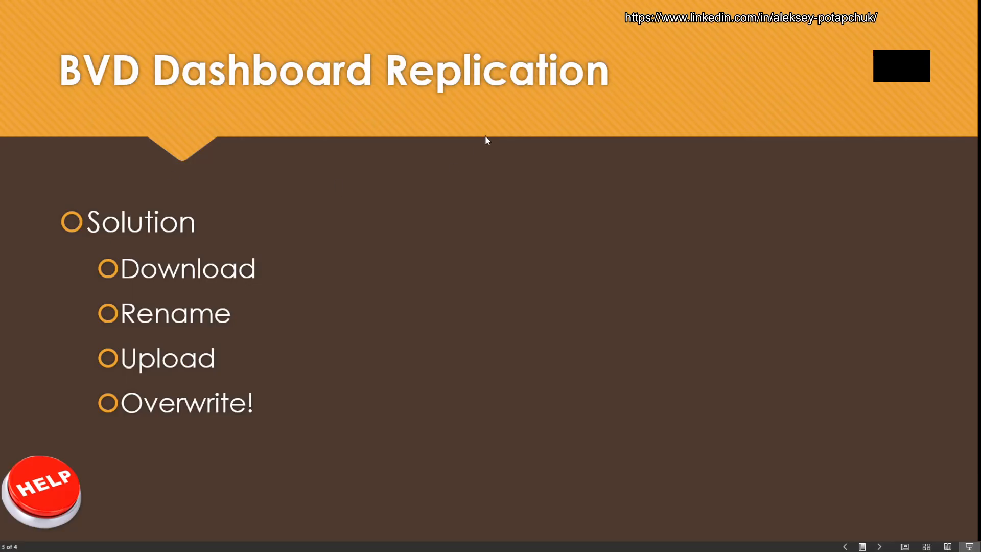
click(485, 135)
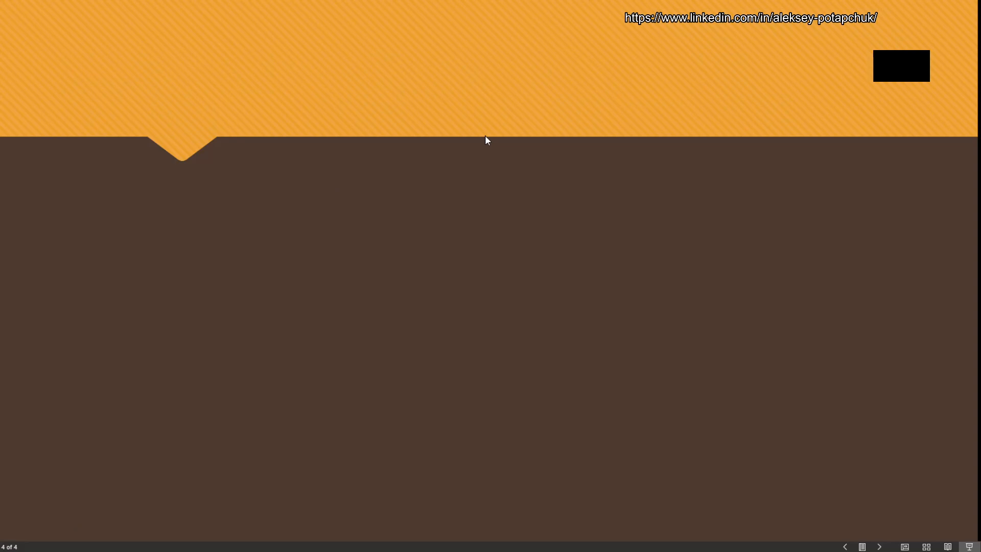
key(Left)
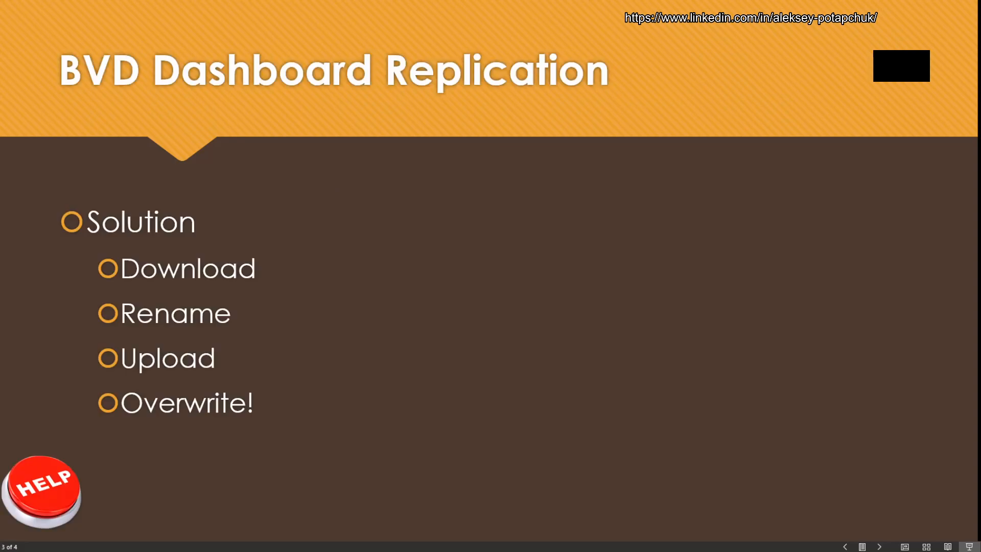